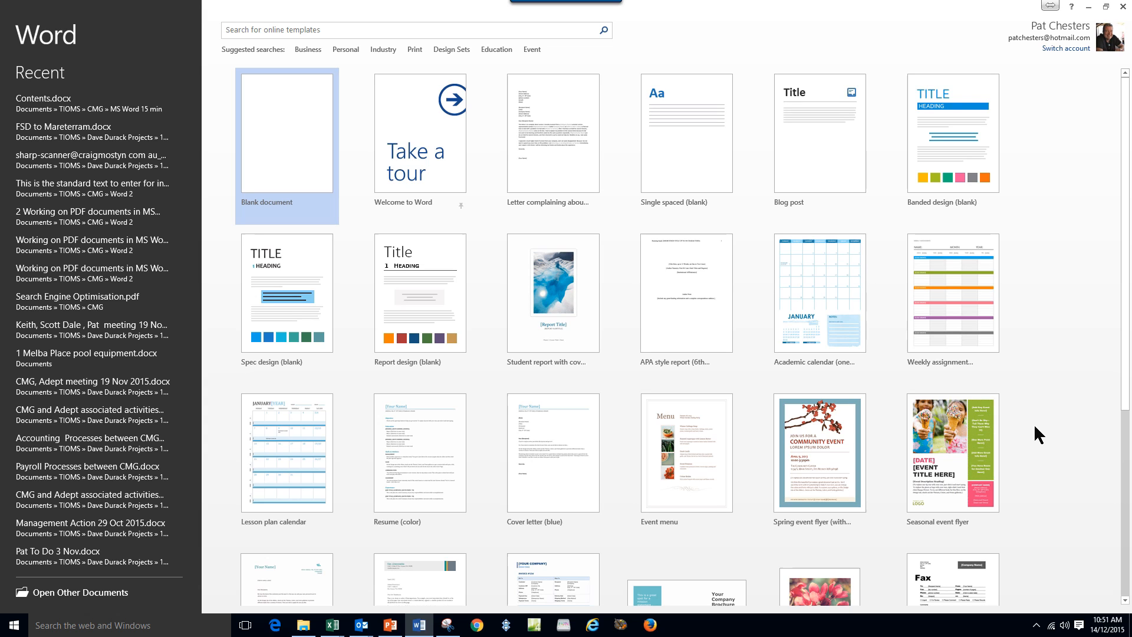
Search the online templates for 'letter' and pick 'Letter complaining about customer service'.
{"action": "left_click", "coordinate": [323, 33]}
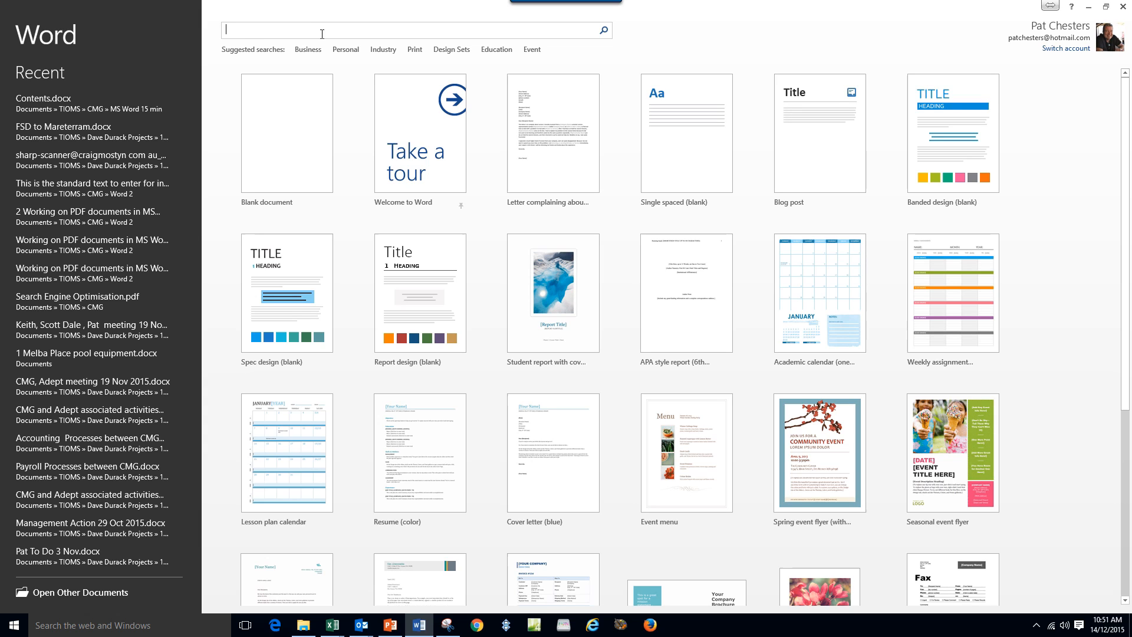
{"action": "type", "text": "letter"}
{"action": "key", "text": "Return"}
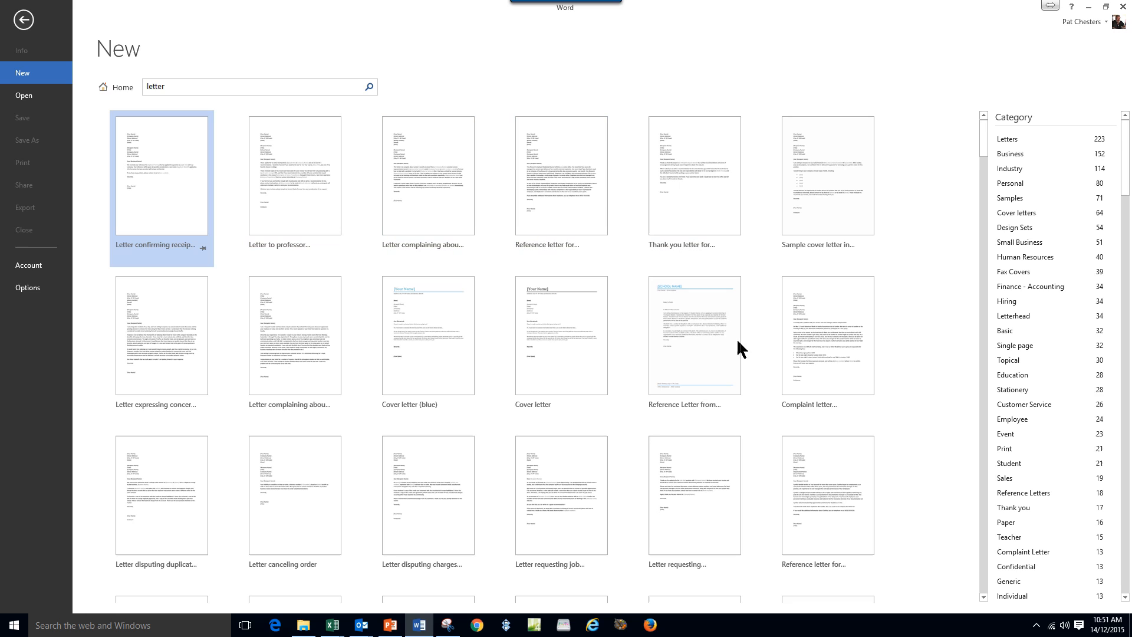
{"action": "left_click", "coordinate": [416, 185]}
Create Document1 from the complaint letter template and scroll through its placeholders.
{"action": "left_click", "coordinate": [417, 183]}
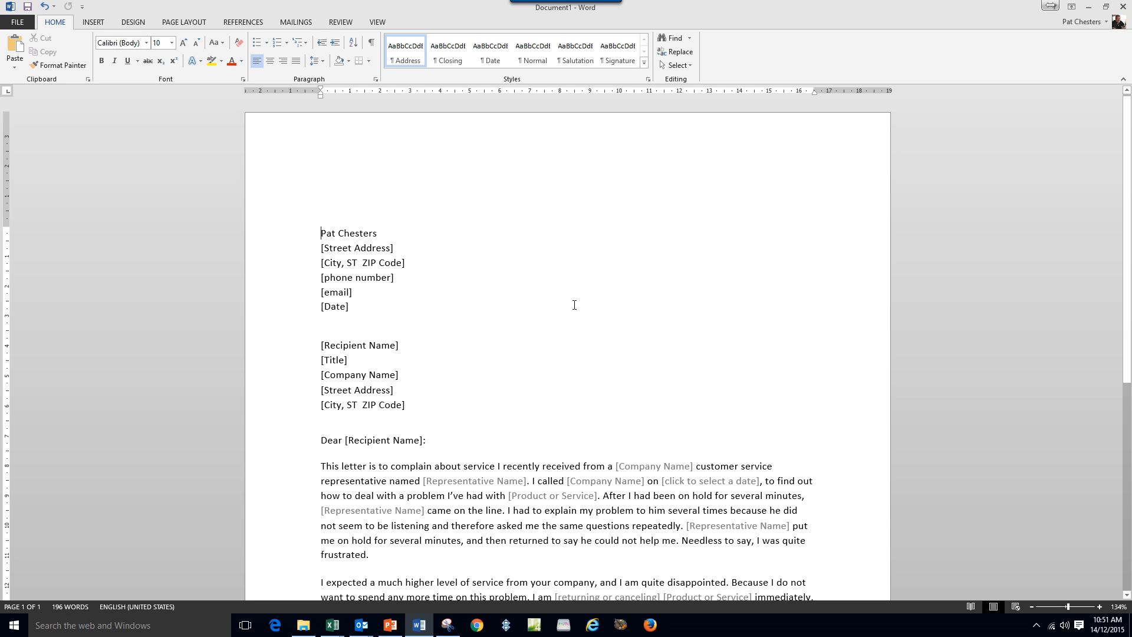
{"action": "scroll", "coordinate": [575, 307], "scroll_direction": "down", "scroll_amount": 2}
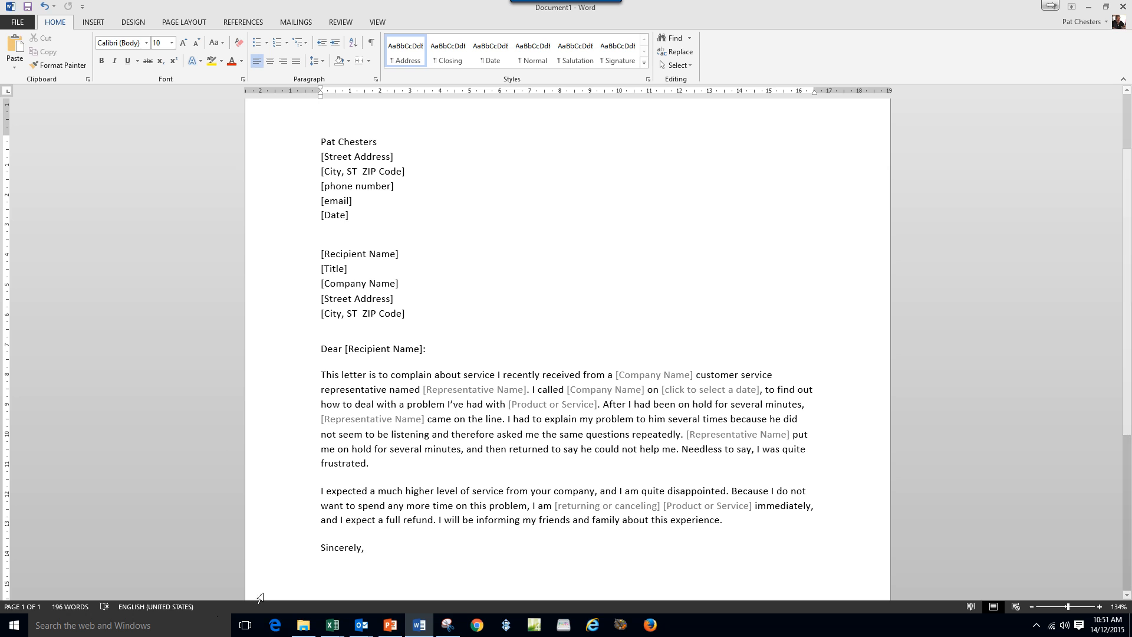
{"action": "scroll", "coordinate": [481, 558], "scroll_direction": "down", "scroll_amount": 3}
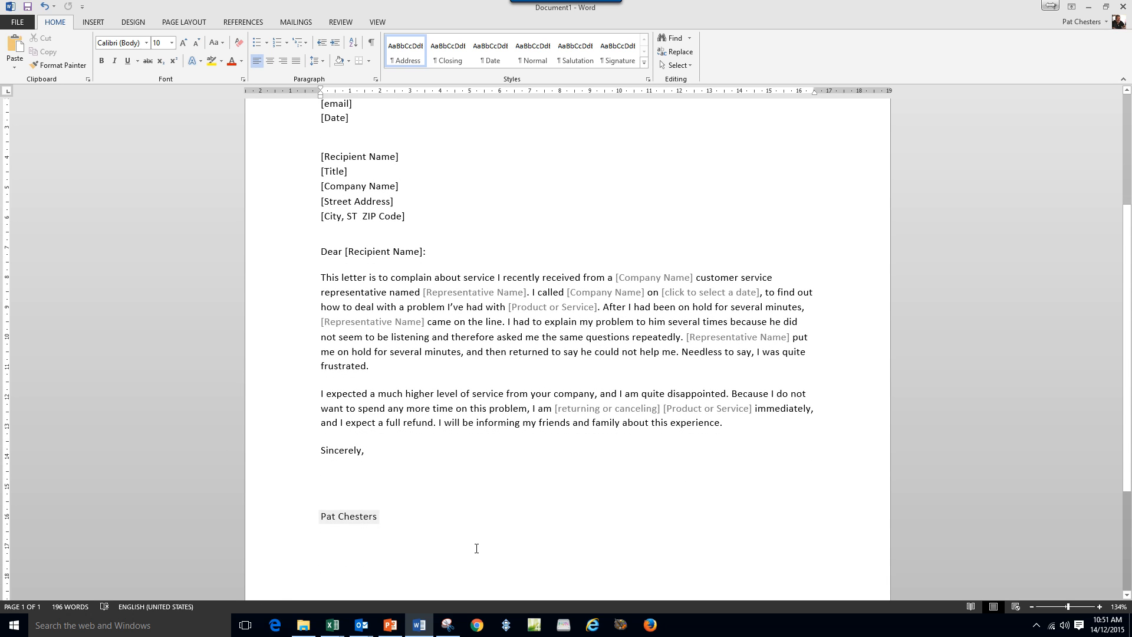
{"action": "scroll", "coordinate": [526, 543], "scroll_direction": "up", "scroll_amount": 3}
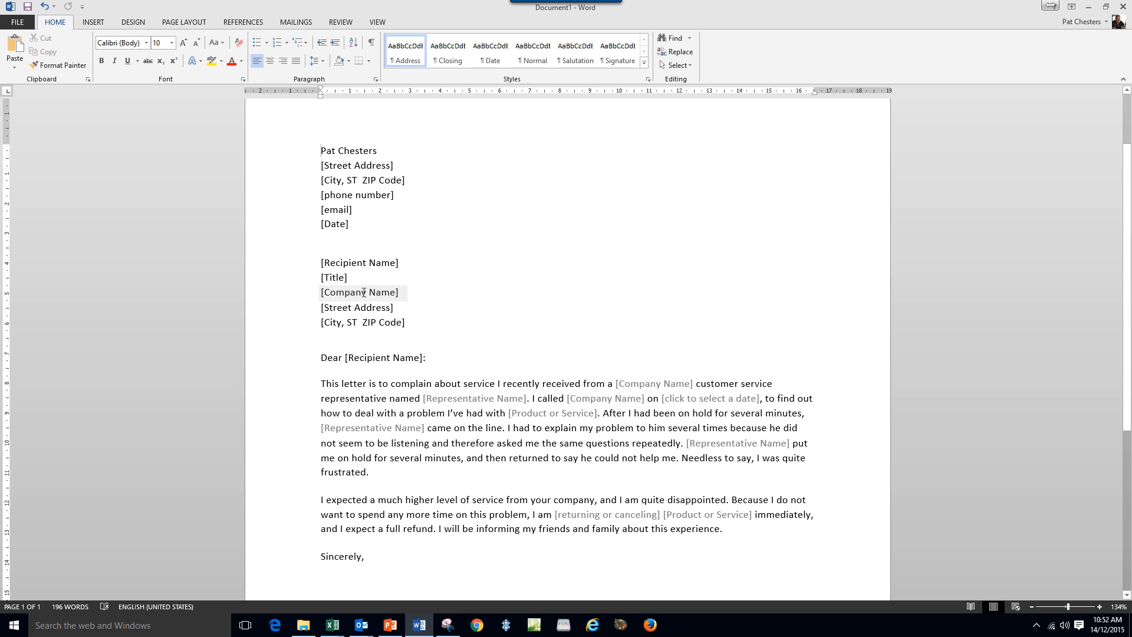
Fill the Company Name placeholder with 'Bell', leaving the date unset.
{"action": "left_click", "coordinate": [363, 293]}
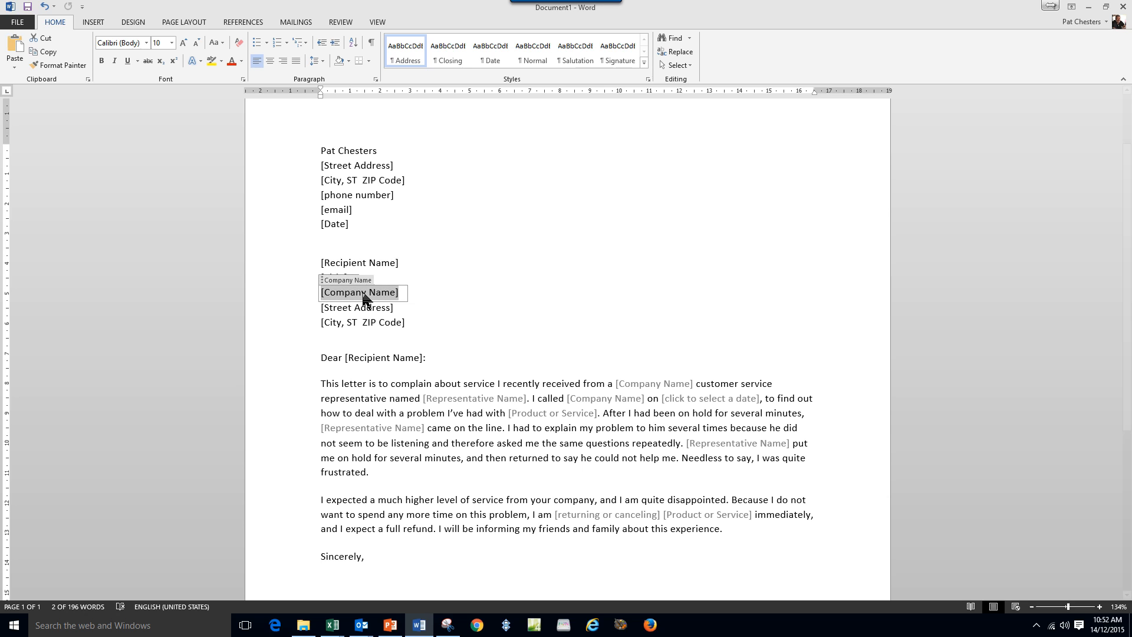
{"action": "type", "text": "Bell"}
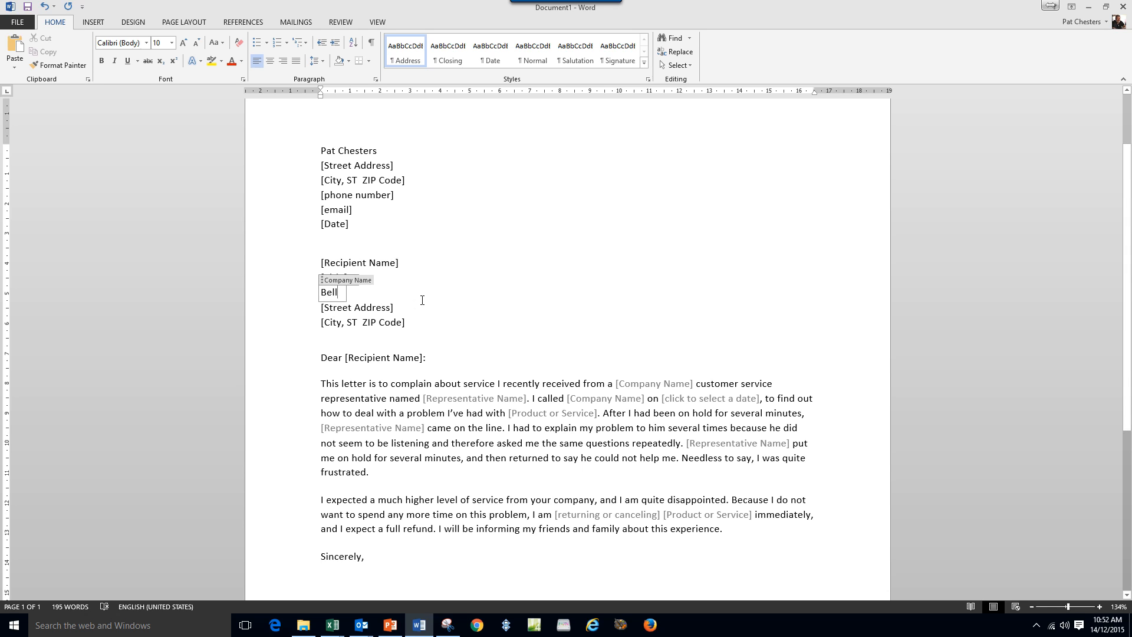
{"action": "left_click", "coordinate": [707, 398]}
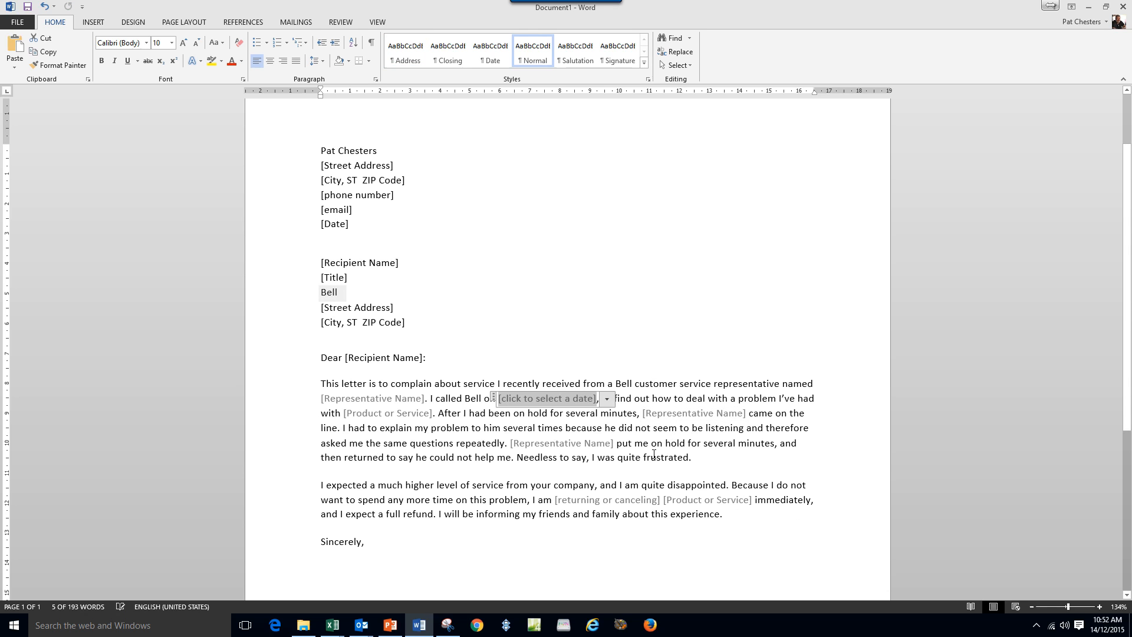
{"action": "left_click", "coordinate": [702, 329]}
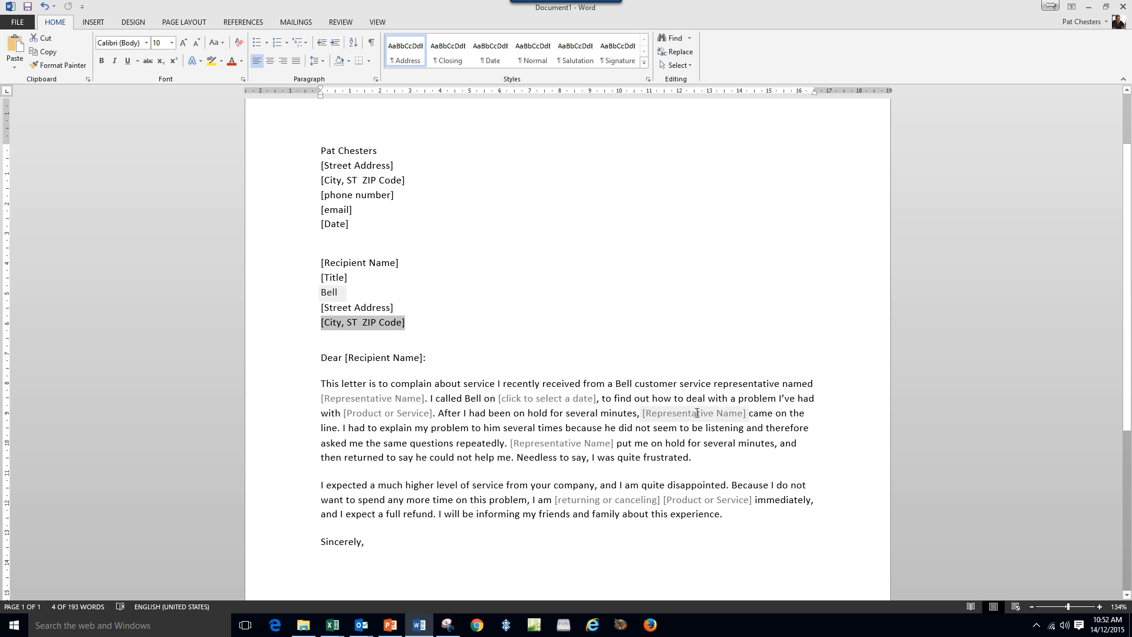
Fill the Representative Name placeholder with 'Fred' and review the updated letter.
{"action": "left_click", "coordinate": [697, 413]}
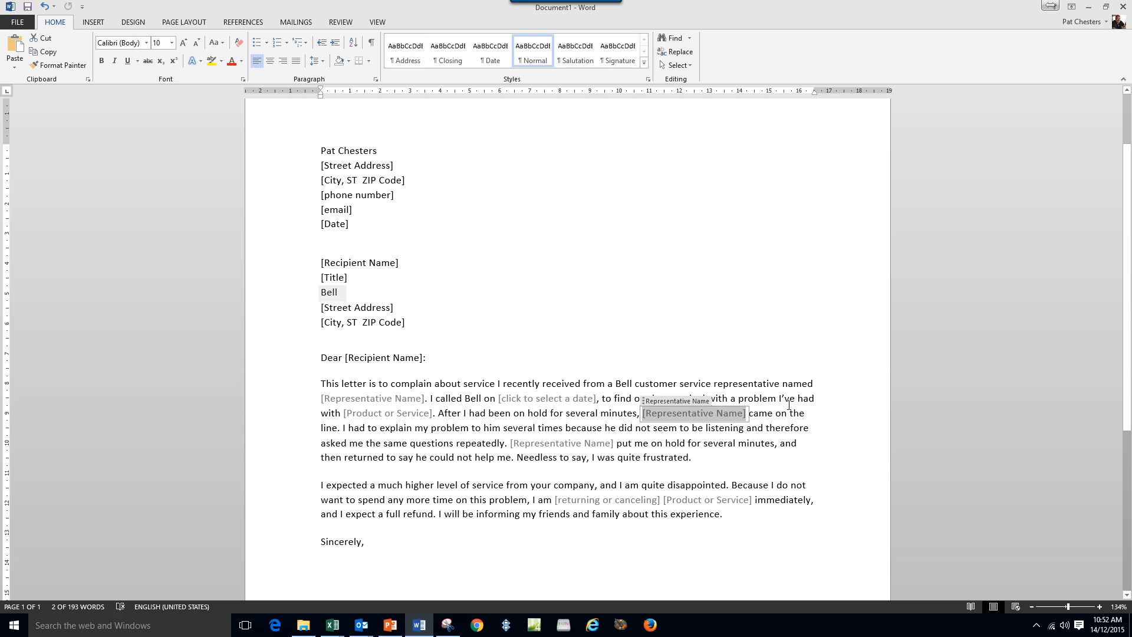
{"action": "type", "text": "Fred"}
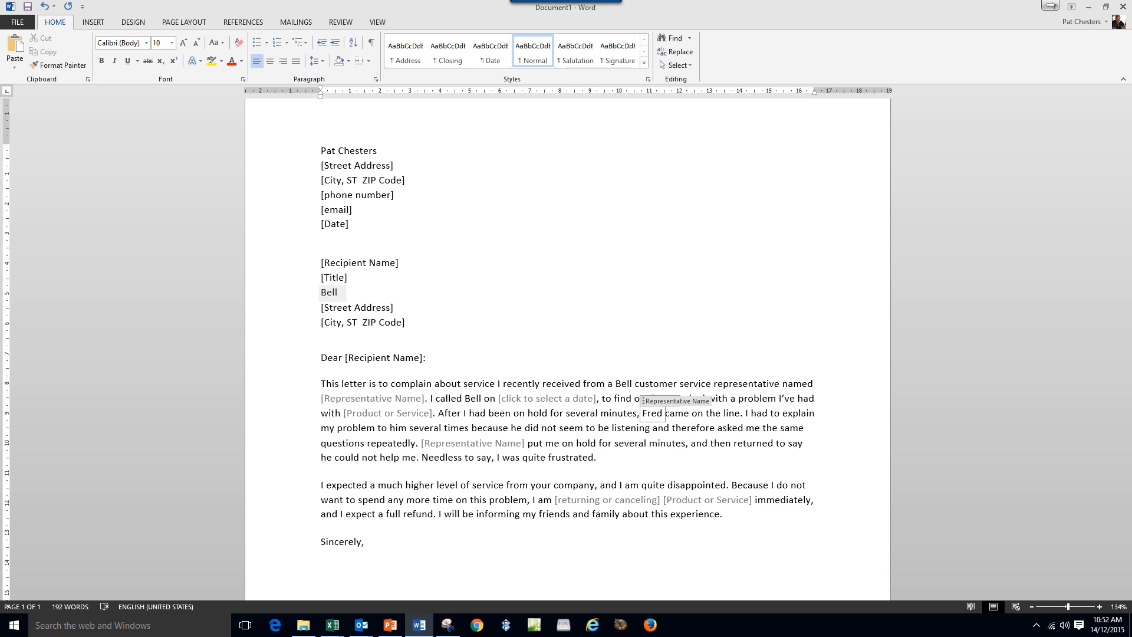
{"action": "left_click", "coordinate": [840, 461]}
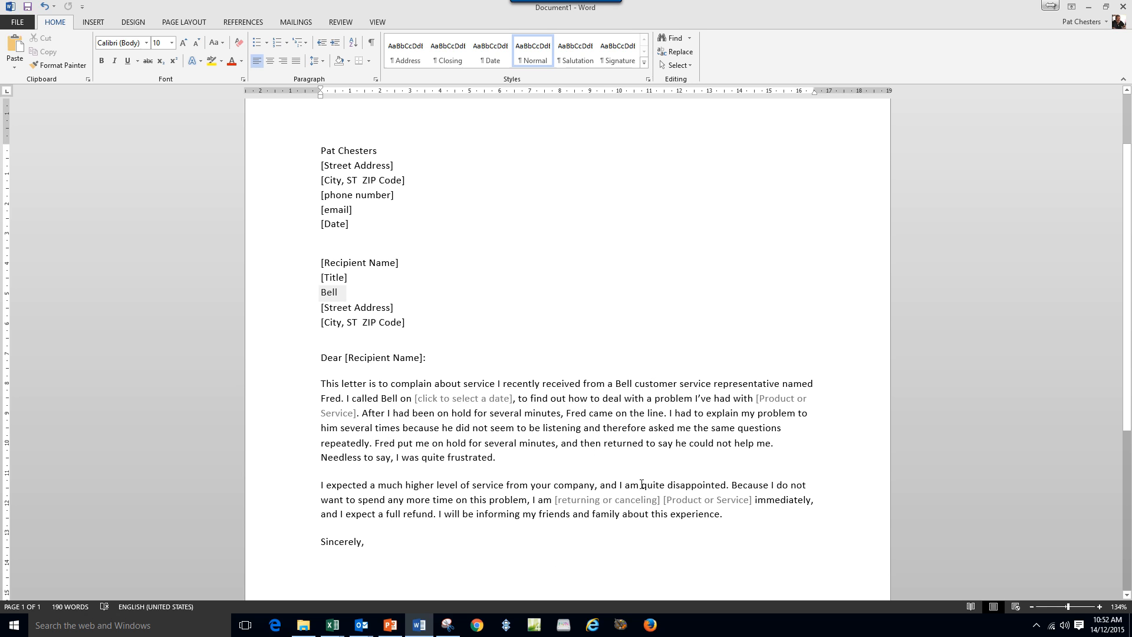
{"action": "scroll", "coordinate": [642, 484], "scroll_direction": "down", "scroll_amount": 3}
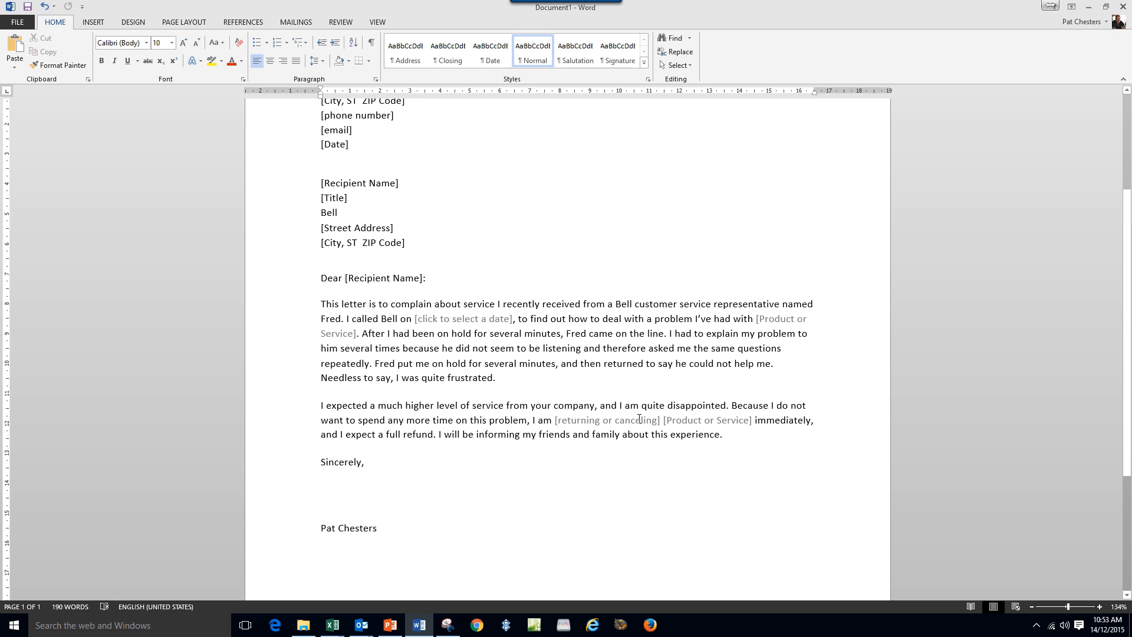
{"action": "scroll", "coordinate": [640, 419], "scroll_direction": "up", "scroll_amount": 2}
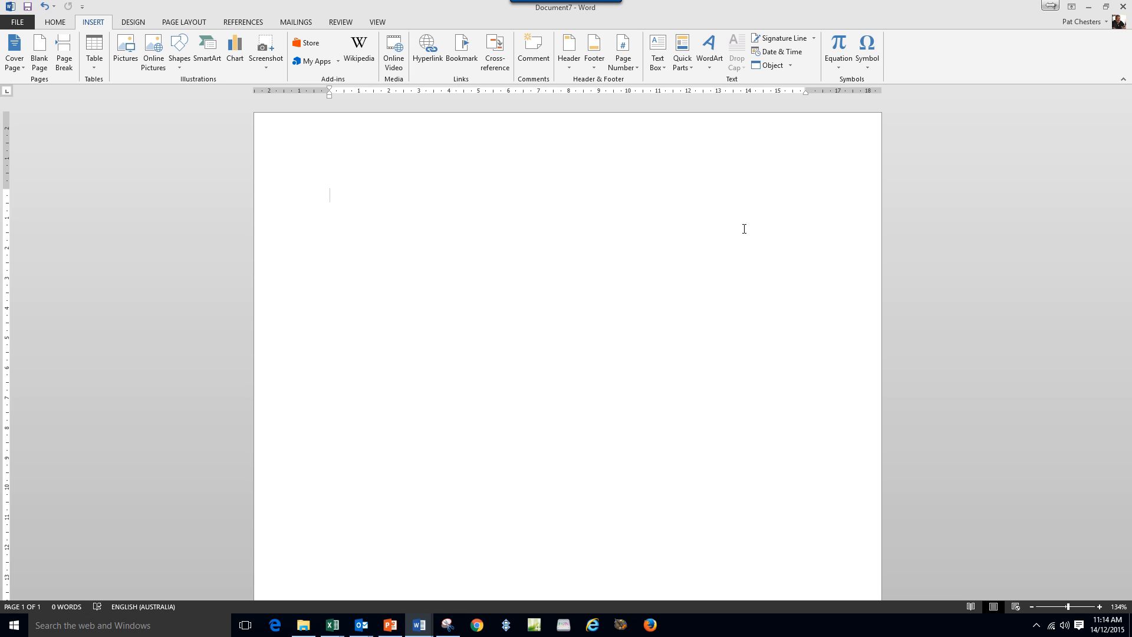
Paste the 54-word reusable-sentences paragraph into Document7 and select it.
{"action": "type", "text": "Every day I write the same, or very similar sentence many times. It would be good if I did not have to do this. I wish I had a library of regularly used sentences that I could insert into my documents. Wouldn’t it be great if I could do that in Outlook as well?"}
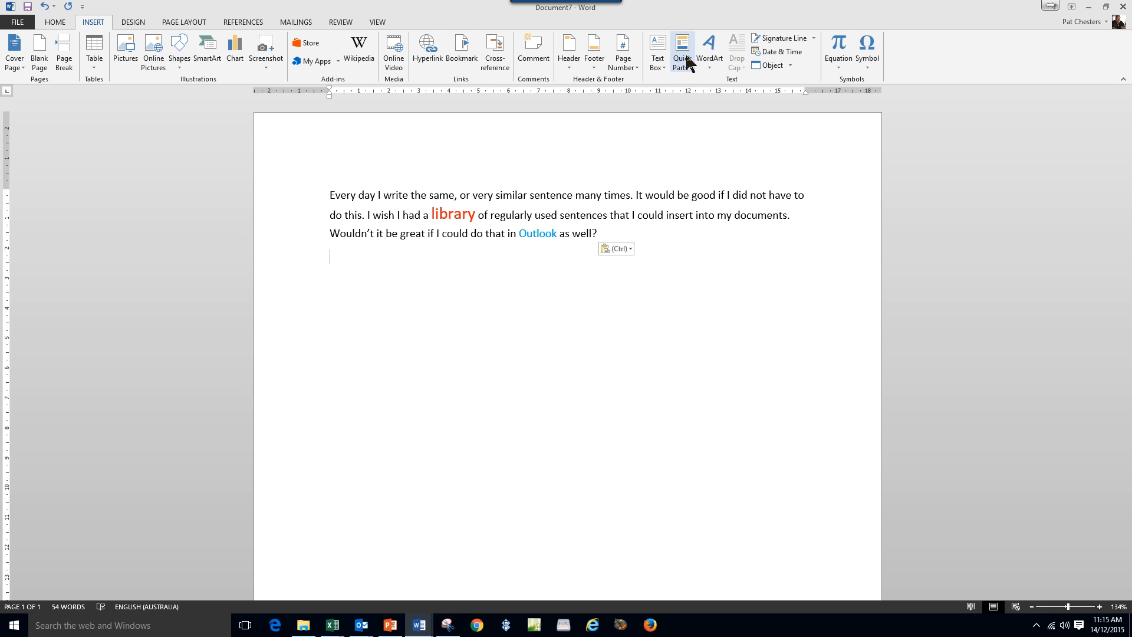
{"action": "left_click", "coordinate": [332, 198]}
{"action": "left_click_drag", "start_coordinate": [333, 205], "coordinate": [604, 228]}
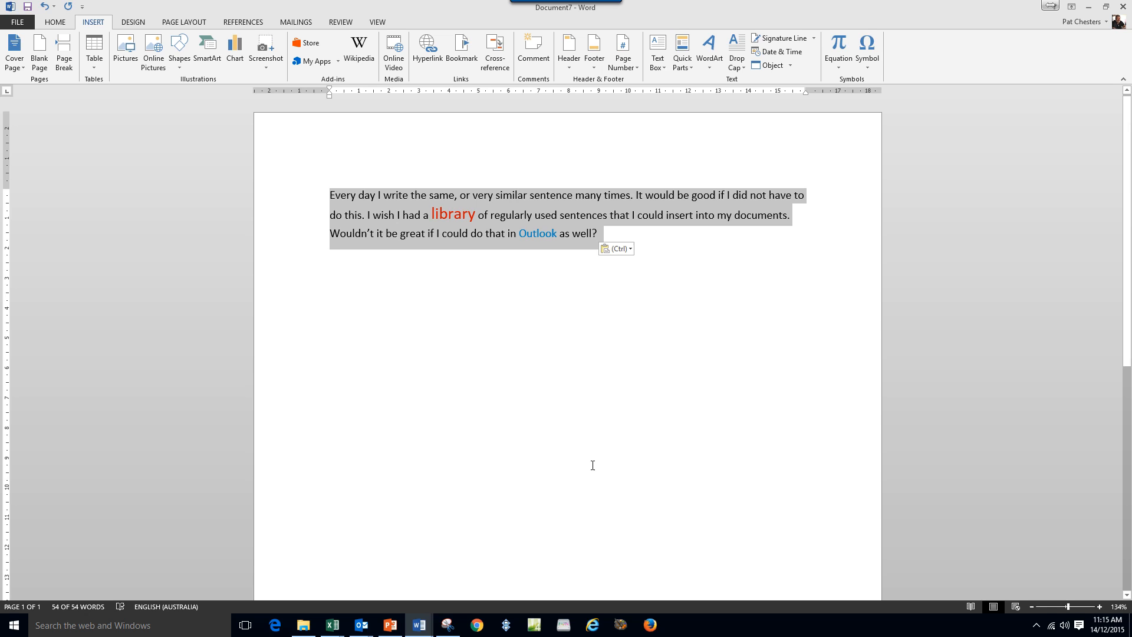
{"action": "left_click", "coordinate": [684, 66]}
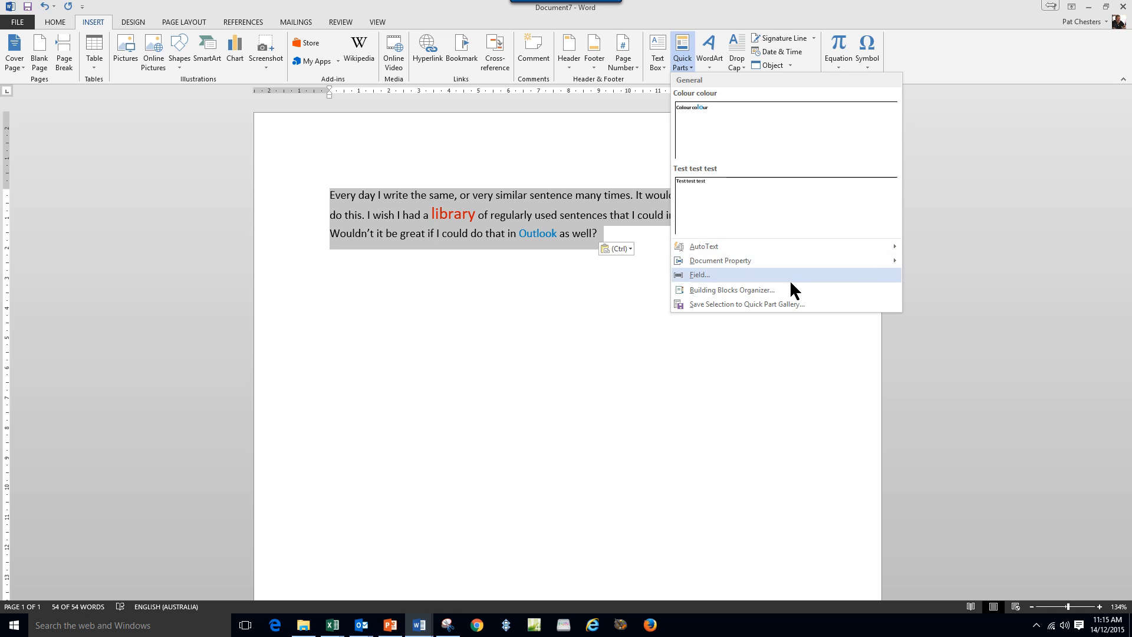
Save the selected paragraph to the Quick Part Gallery as 'Every day I' in General.
{"action": "mouse_move", "coordinate": [715, 247]}
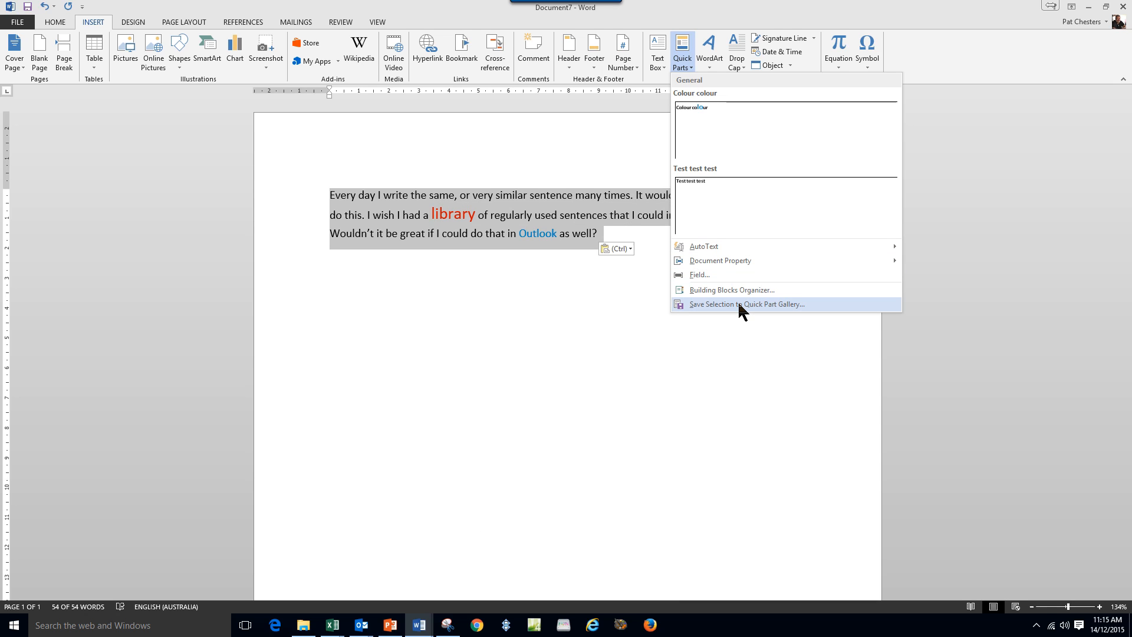
{"action": "mouse_move", "coordinate": [717, 246]}
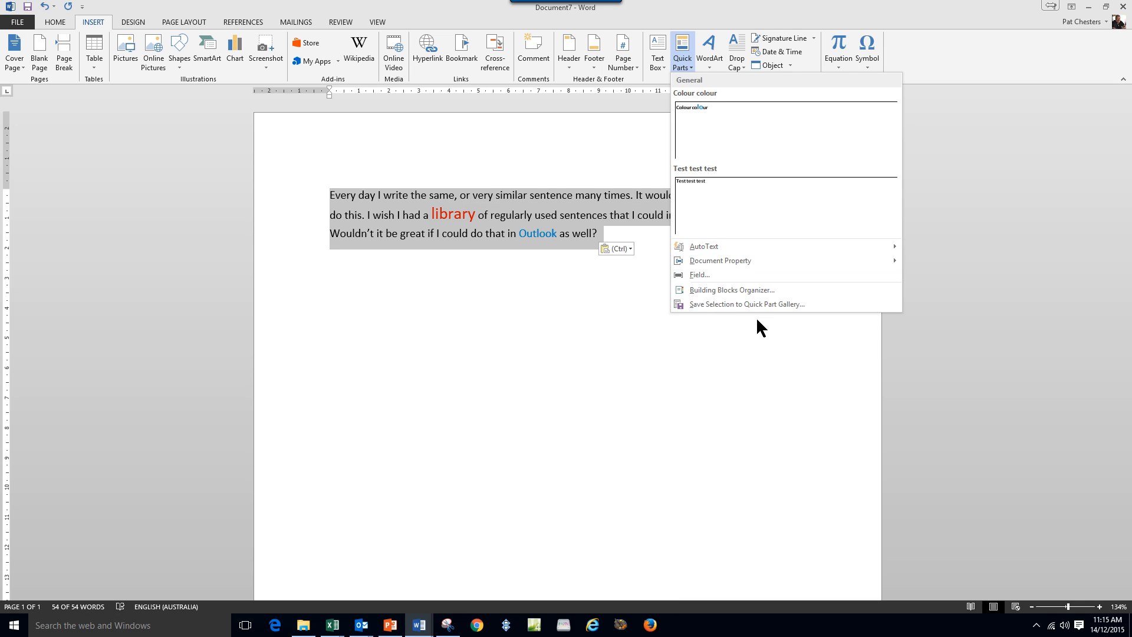
{"action": "left_click", "coordinate": [719, 305]}
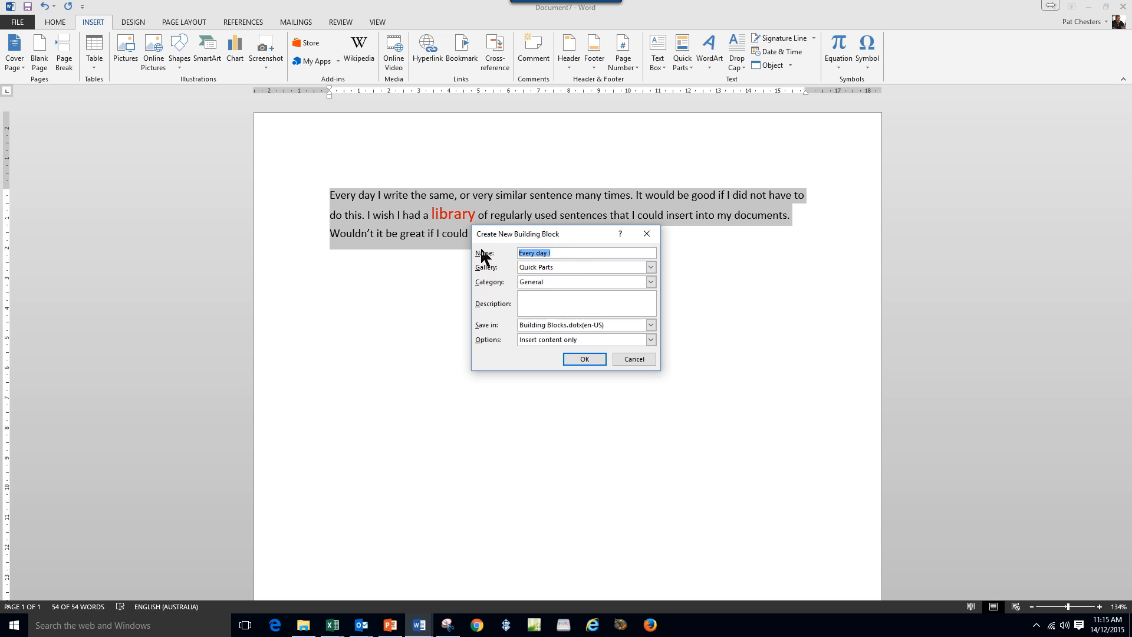
{"action": "left_click", "coordinate": [590, 361]}
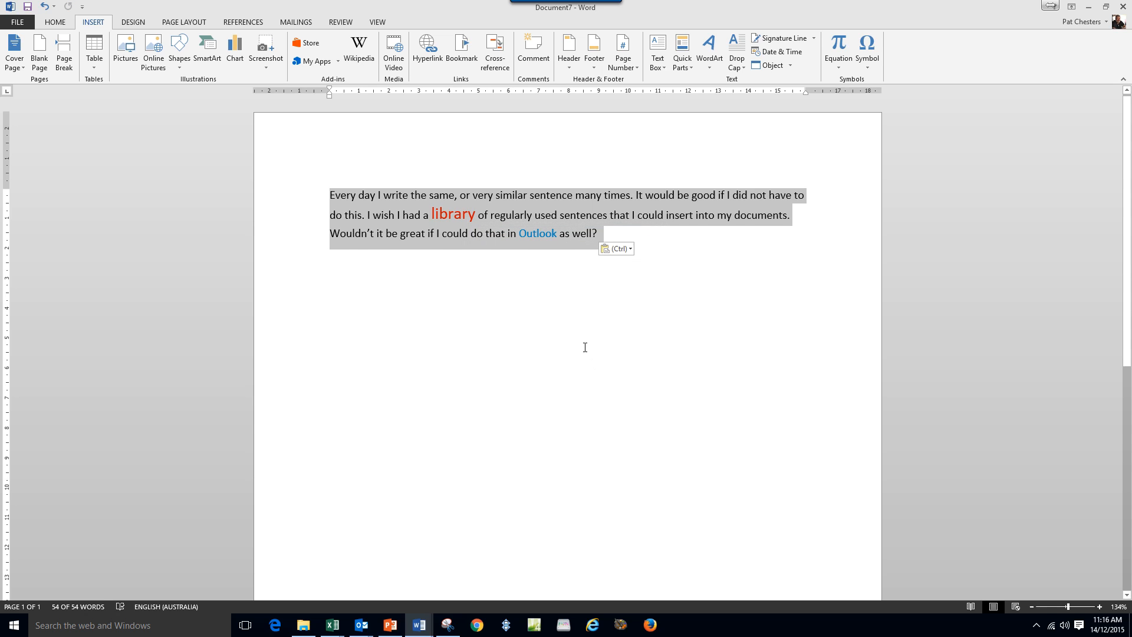
Insert the 'Every day I' Quick Part below the original paragraph, bringing the document to 108 words.
{"action": "left_click", "coordinate": [585, 347]}
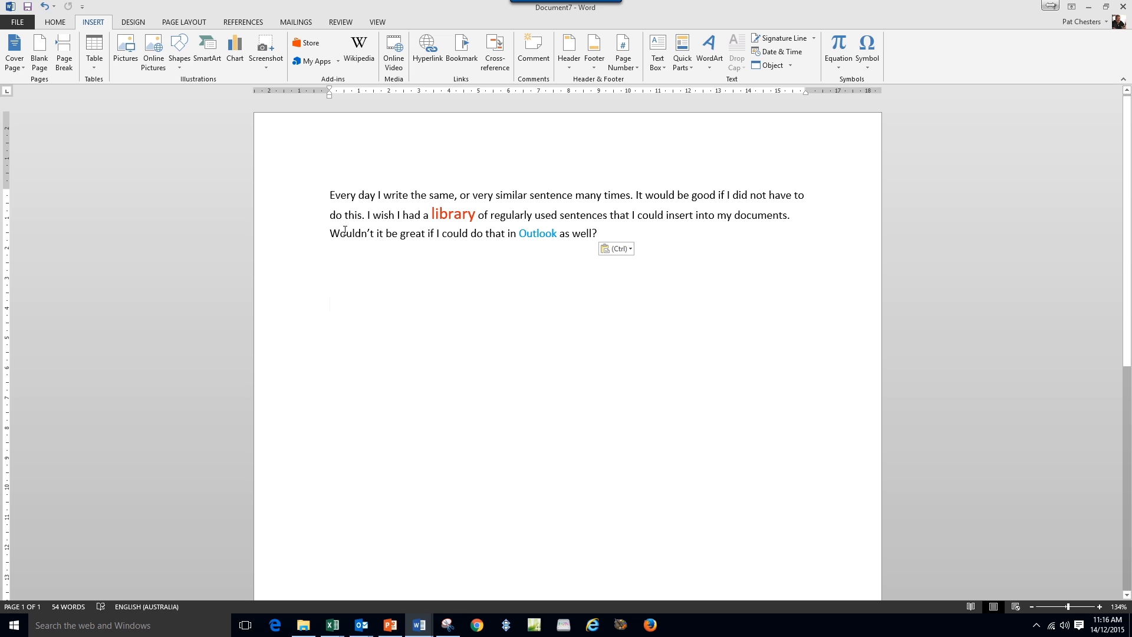
{"action": "left_click", "coordinate": [686, 65]}
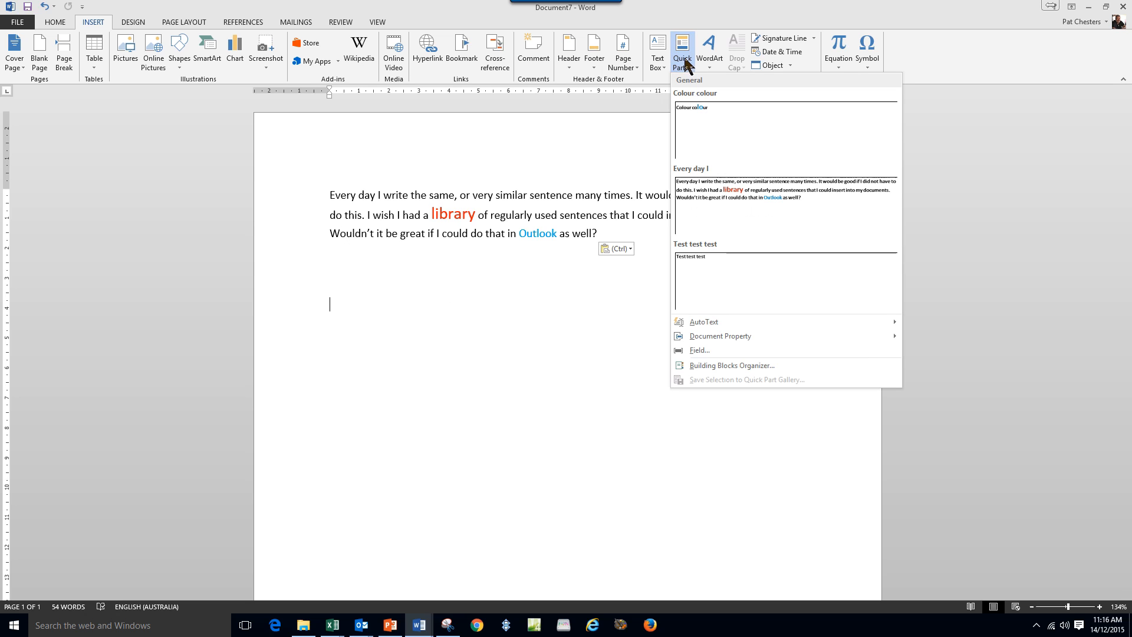
{"action": "left_click", "coordinate": [766, 204]}
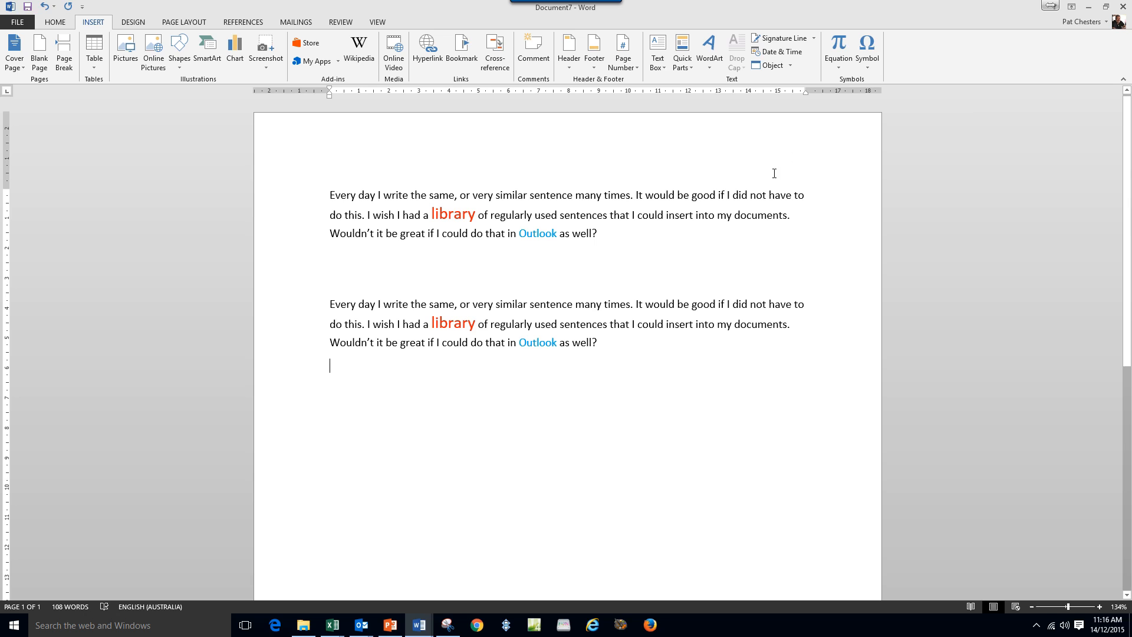
{"action": "left_click", "coordinate": [682, 66]}
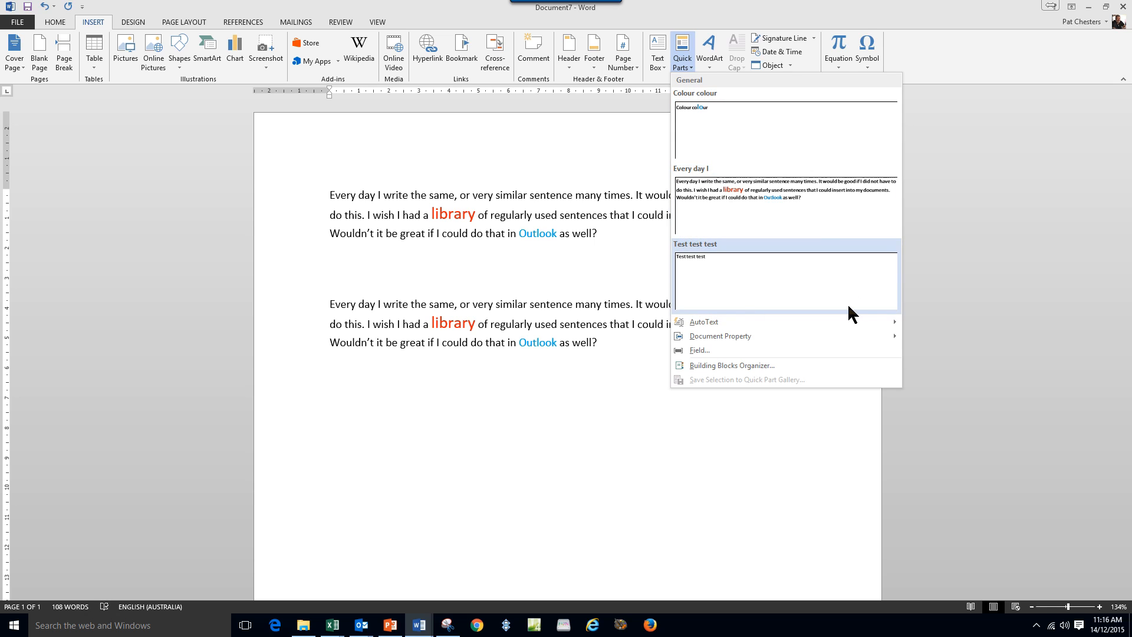
{"action": "left_click", "coordinate": [705, 485]}
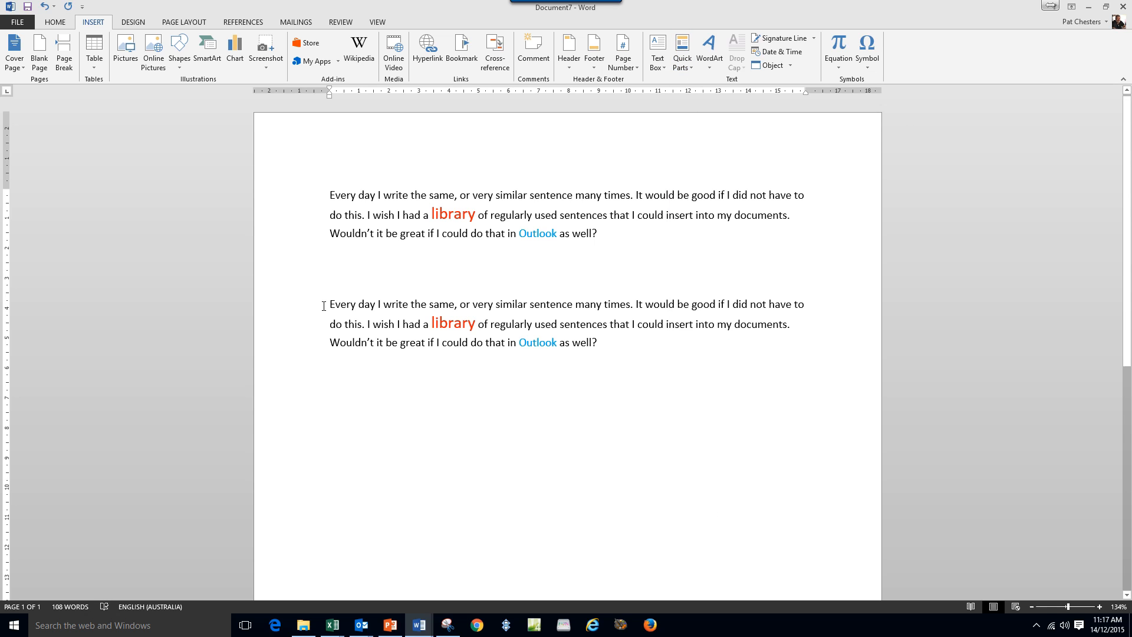
Save the second paragraph to the AutoText gallery as 'Every day I write' in Normal.dotm.
{"action": "left_click_drag", "start_coordinate": [319, 311], "coordinate": [313, 346]}
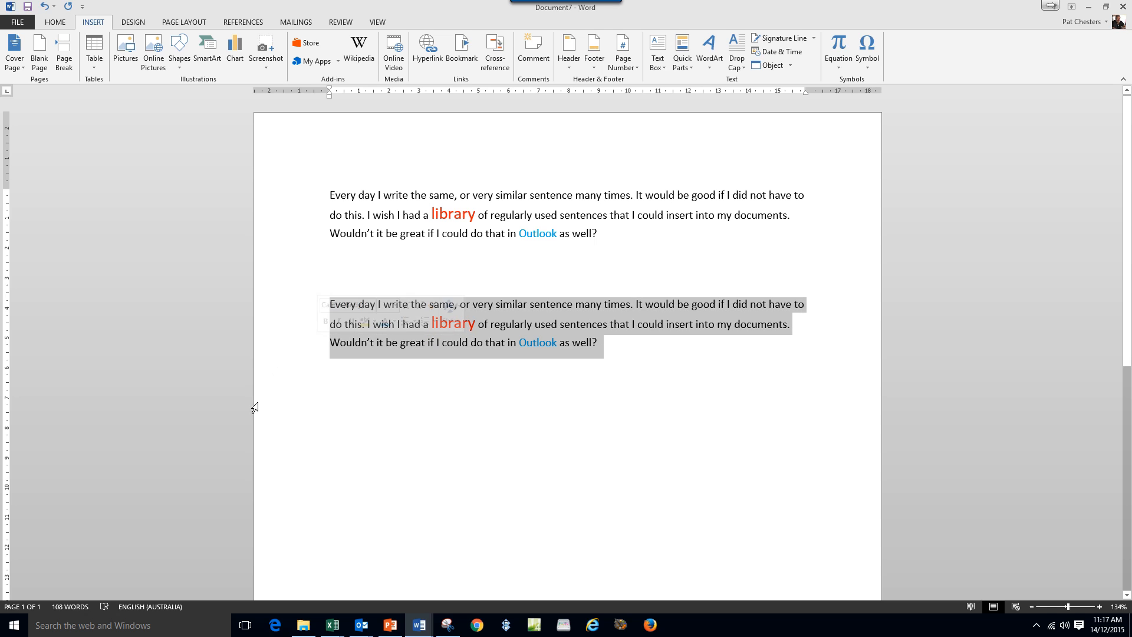
{"action": "left_click", "coordinate": [682, 66]}
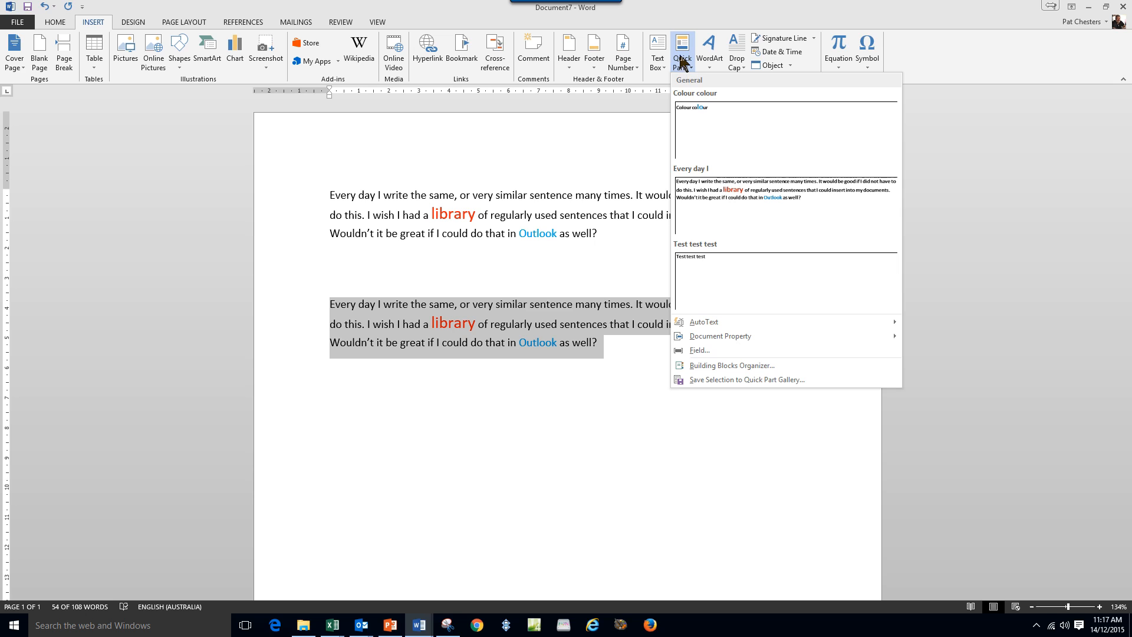
{"action": "mouse_move", "coordinate": [706, 320]}
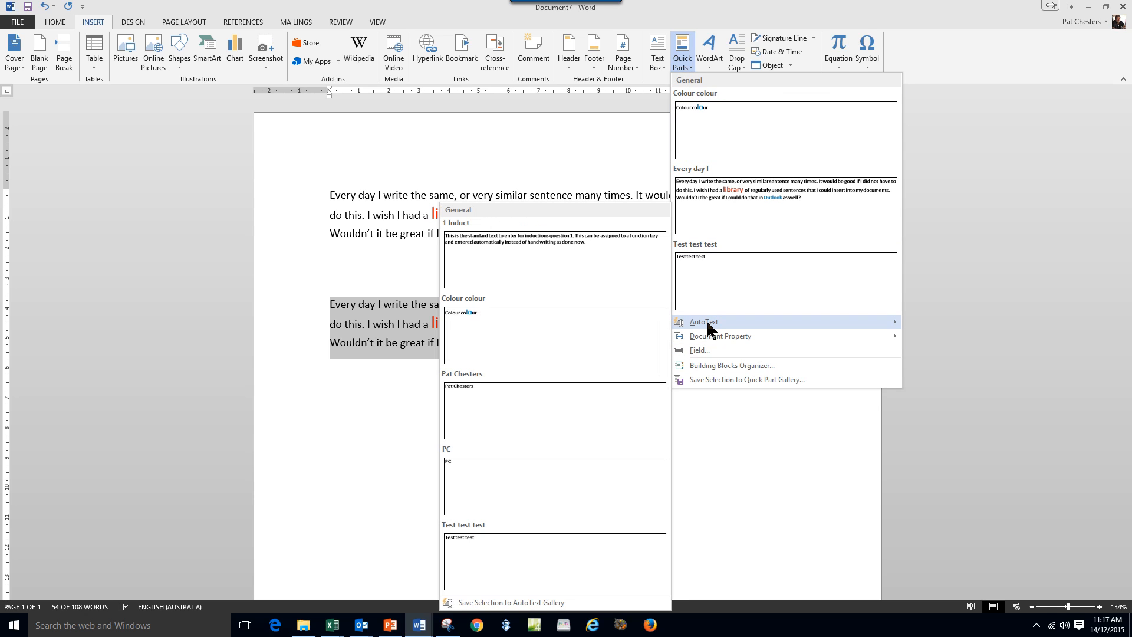
{"action": "left_click", "coordinate": [496, 602]}
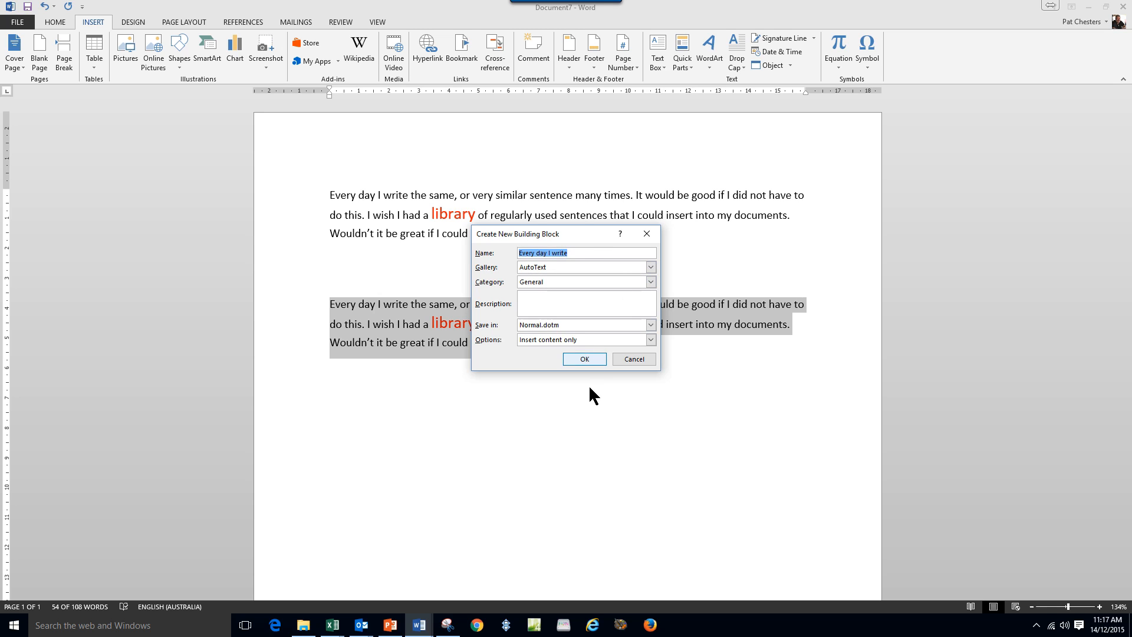
{"action": "left_click", "coordinate": [584, 359]}
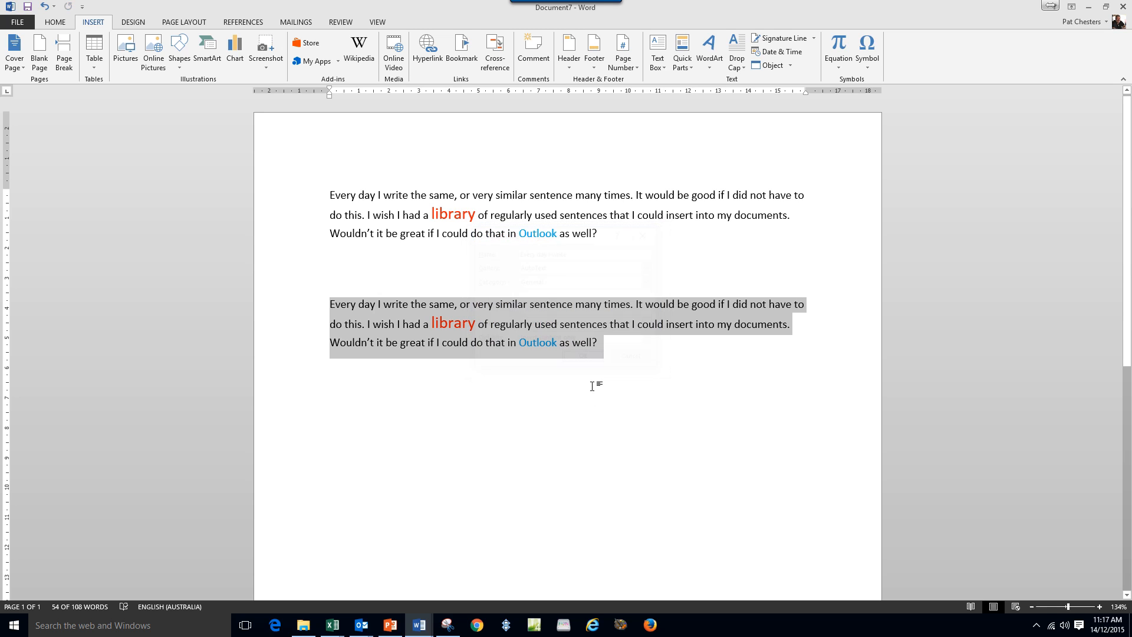
{"action": "left_click", "coordinate": [475, 431]}
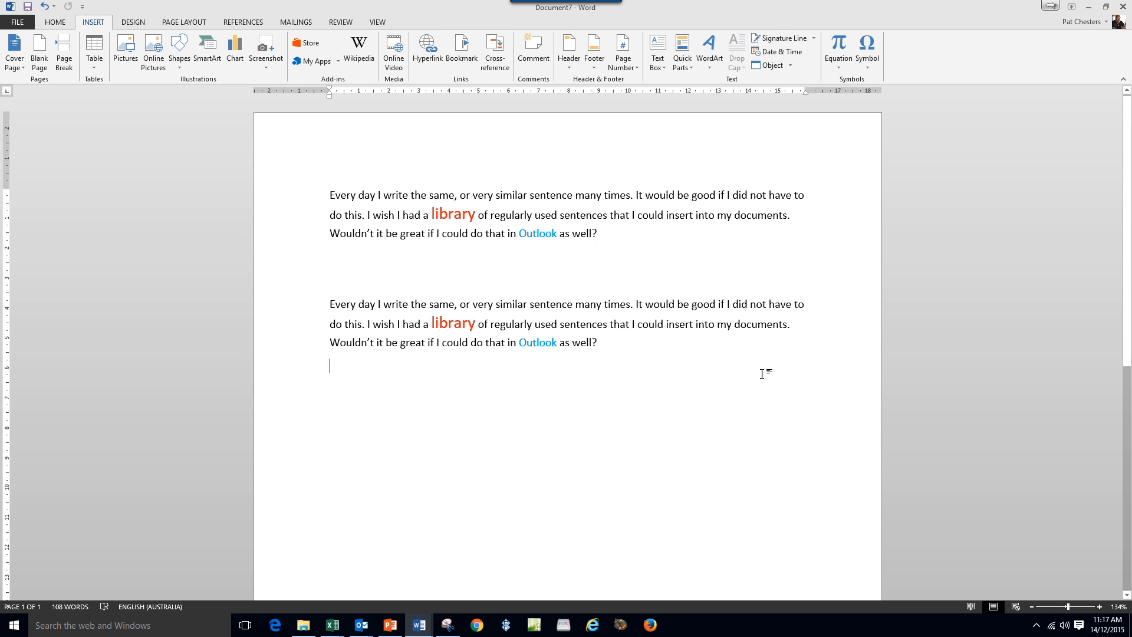
{"action": "key", "text": "Return"}
{"action": "key", "text": "Return"}
Delete both paragraphs, then type 'Every' and accept the AutoText tip to restore one copy.
{"action": "left_click_drag", "start_coordinate": [278, 197], "coordinate": [301, 356]}
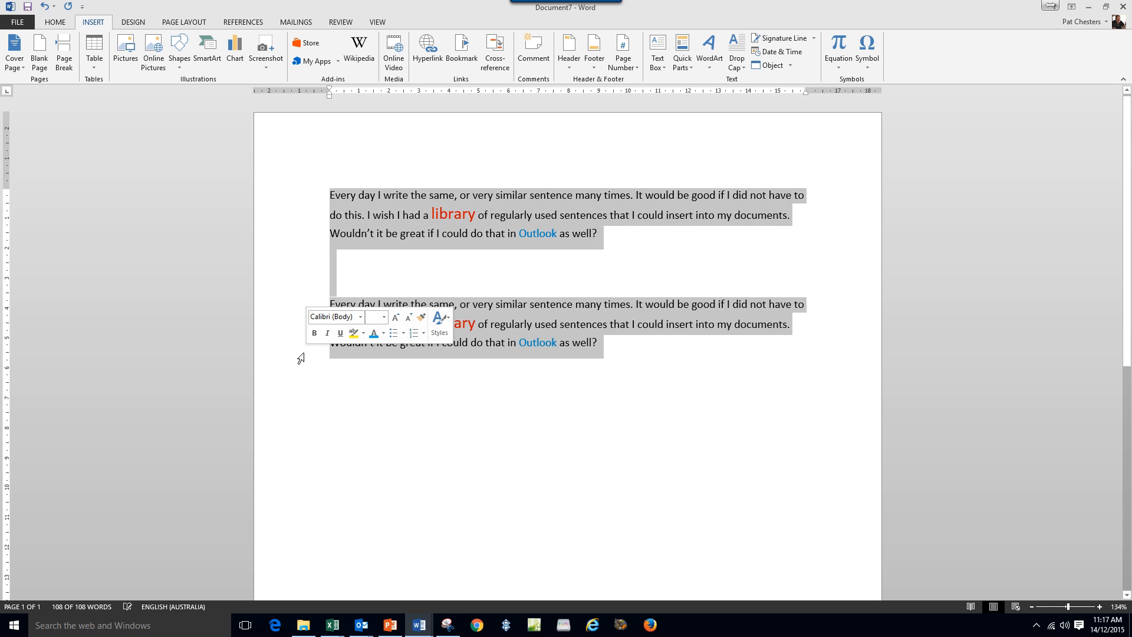
{"action": "key", "text": "Delete"}
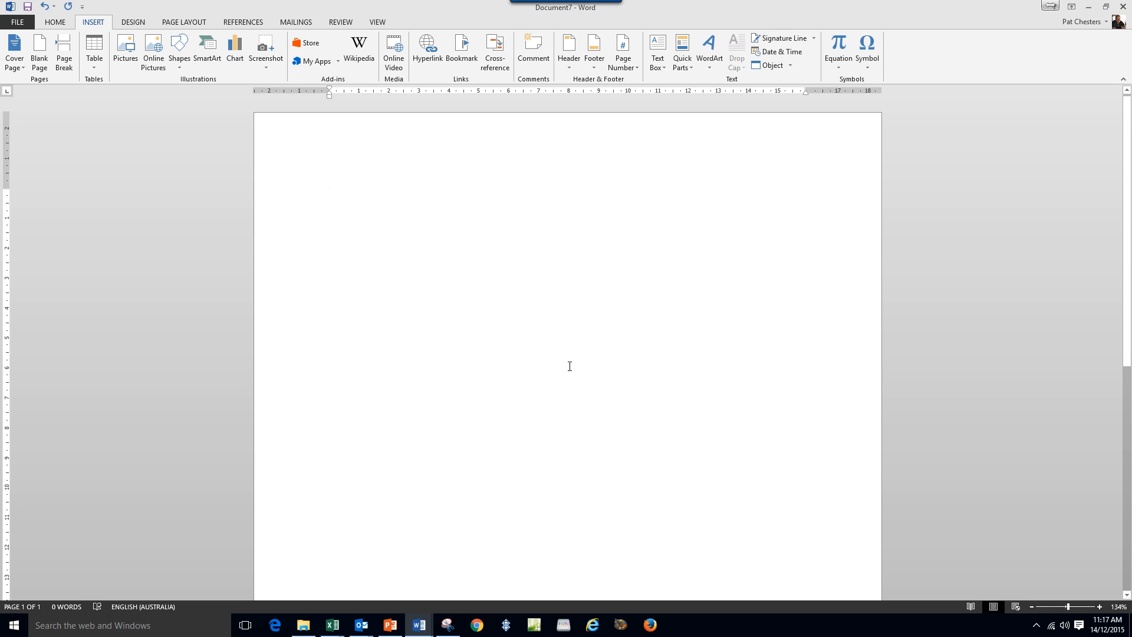
{"action": "type", "text": "Every"}
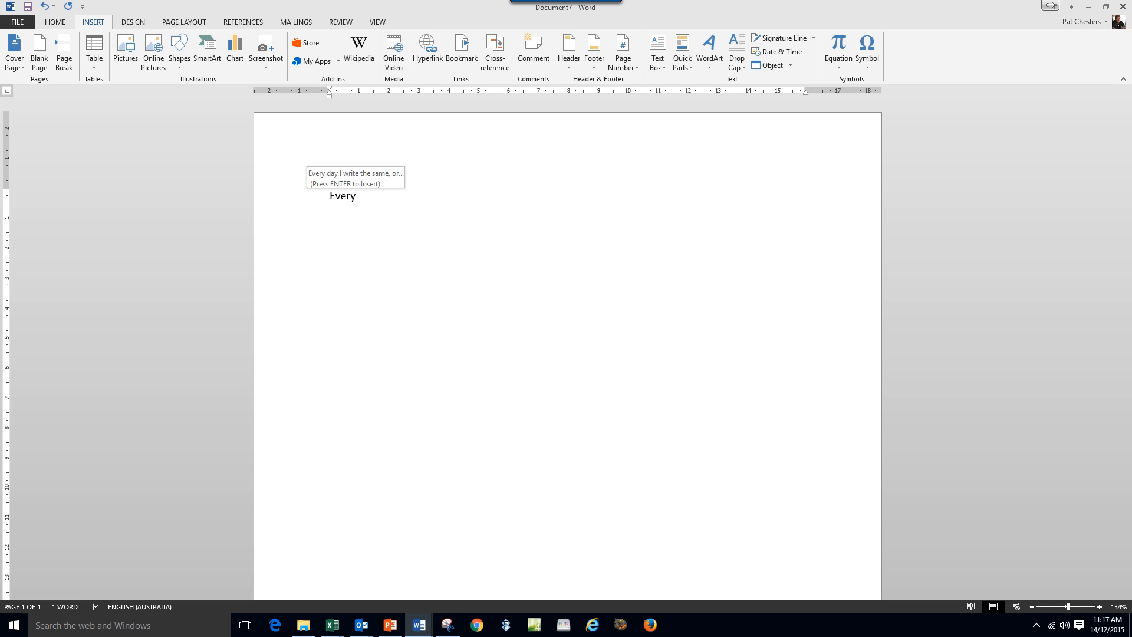
{"action": "key", "text": "Return"}
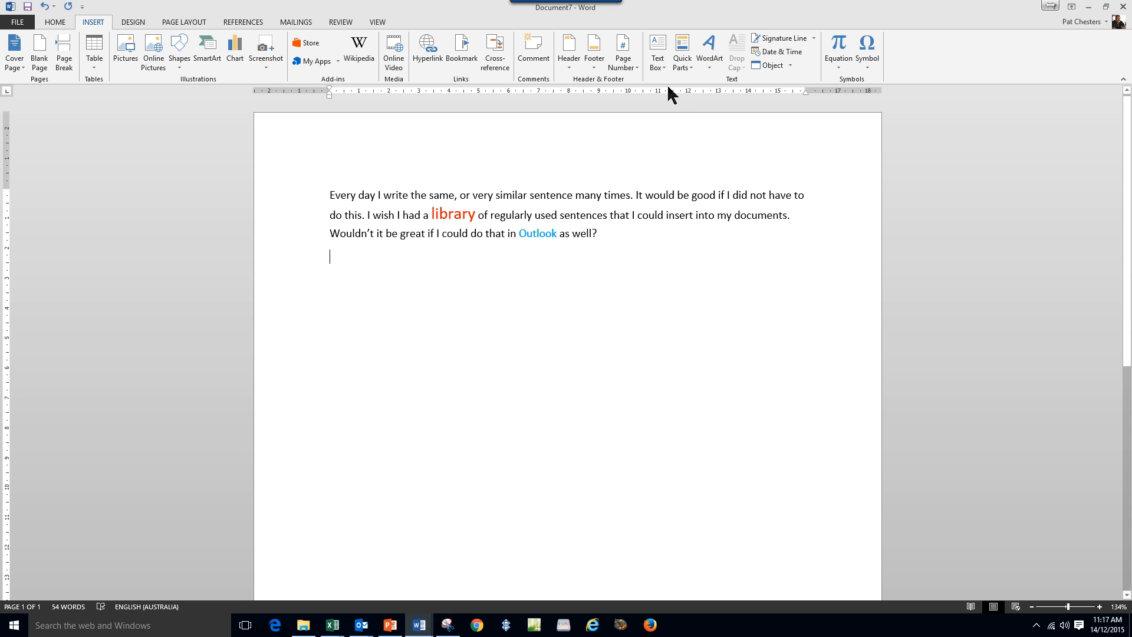
Check the saved Quick Parts entries and close the gallery without inserting.
{"action": "left_click", "coordinate": [681, 64]}
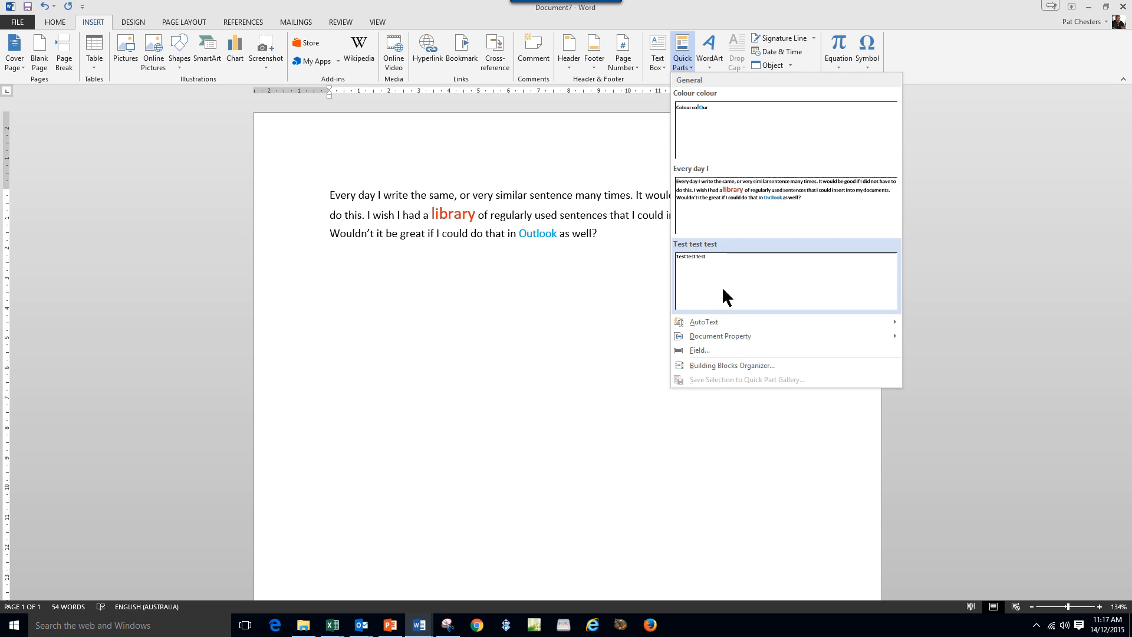
{"action": "left_click", "coordinate": [421, 309]}
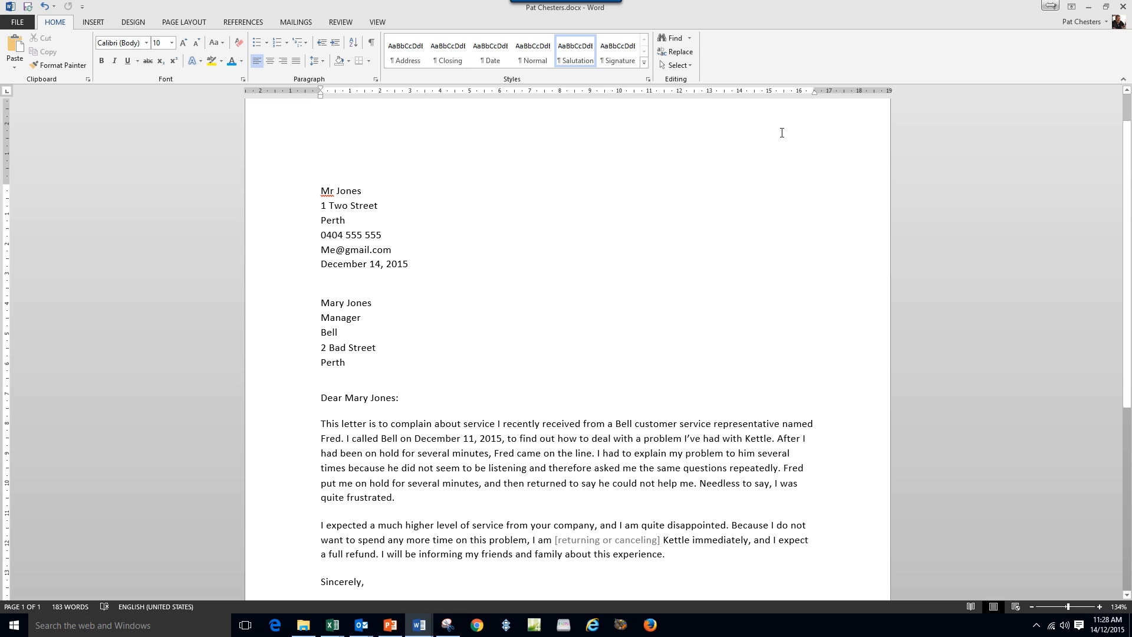
Save the complaint letter as a PDF (*.pdf) in the Word 2 folder.
{"action": "left_click", "coordinate": [17, 23]}
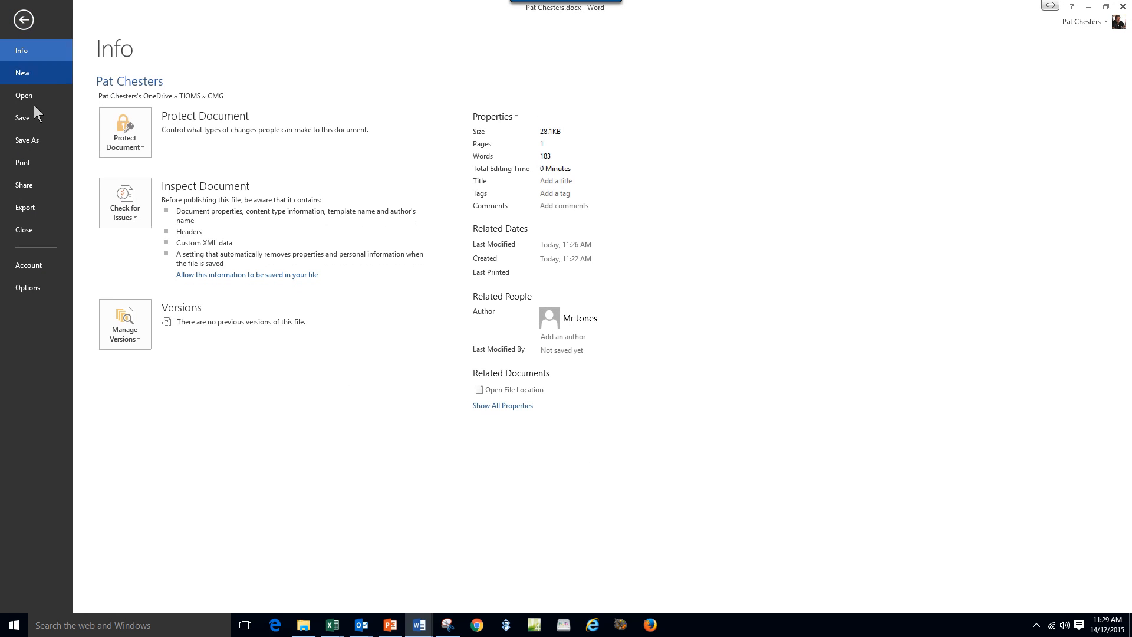
{"action": "left_click", "coordinate": [38, 141]}
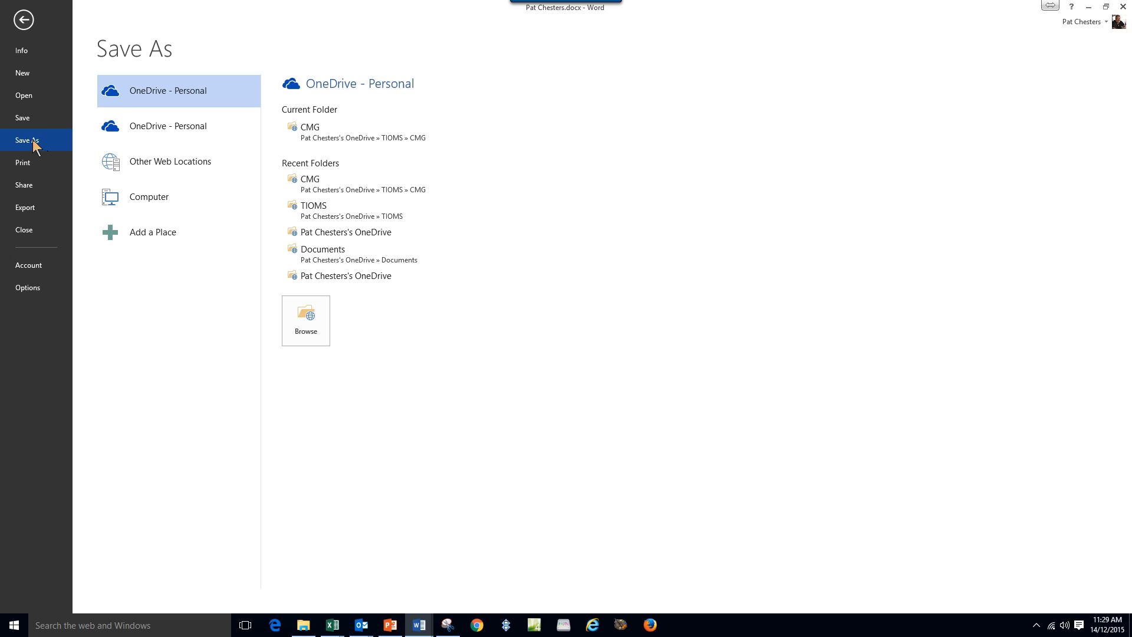
{"action": "left_click", "coordinate": [157, 199]}
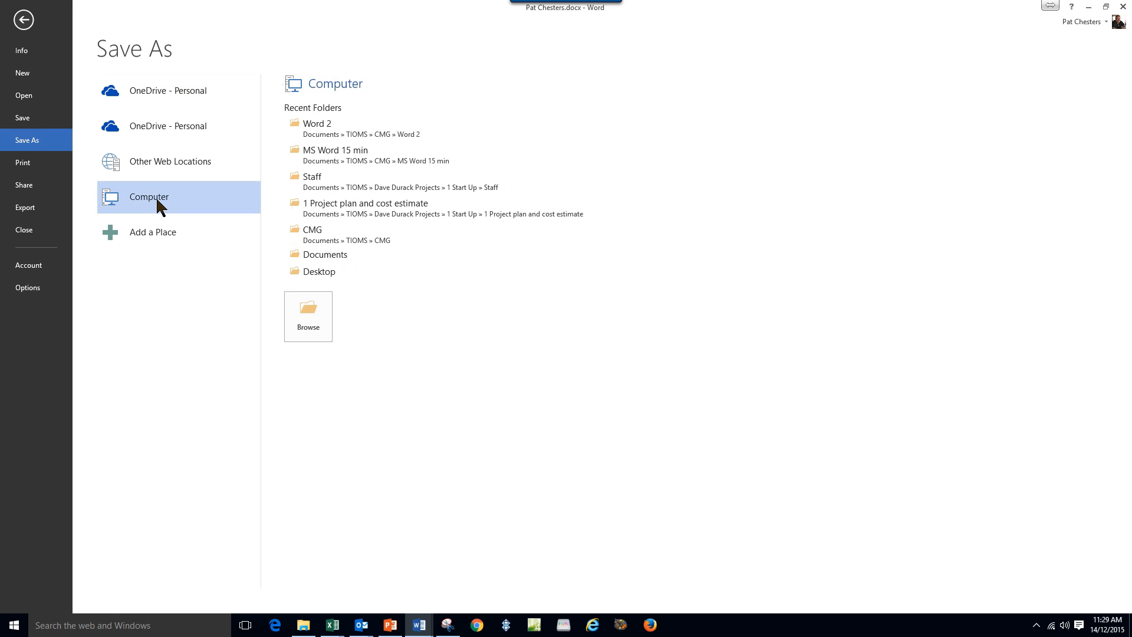
{"action": "left_click", "coordinate": [336, 131]}
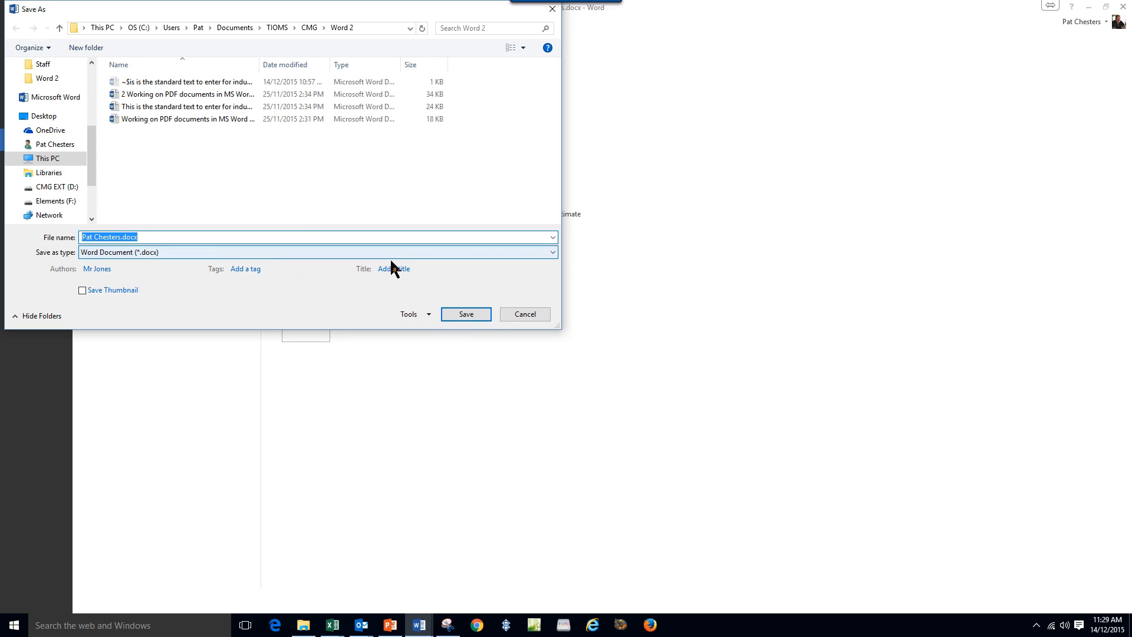
{"action": "left_click", "coordinate": [554, 252]}
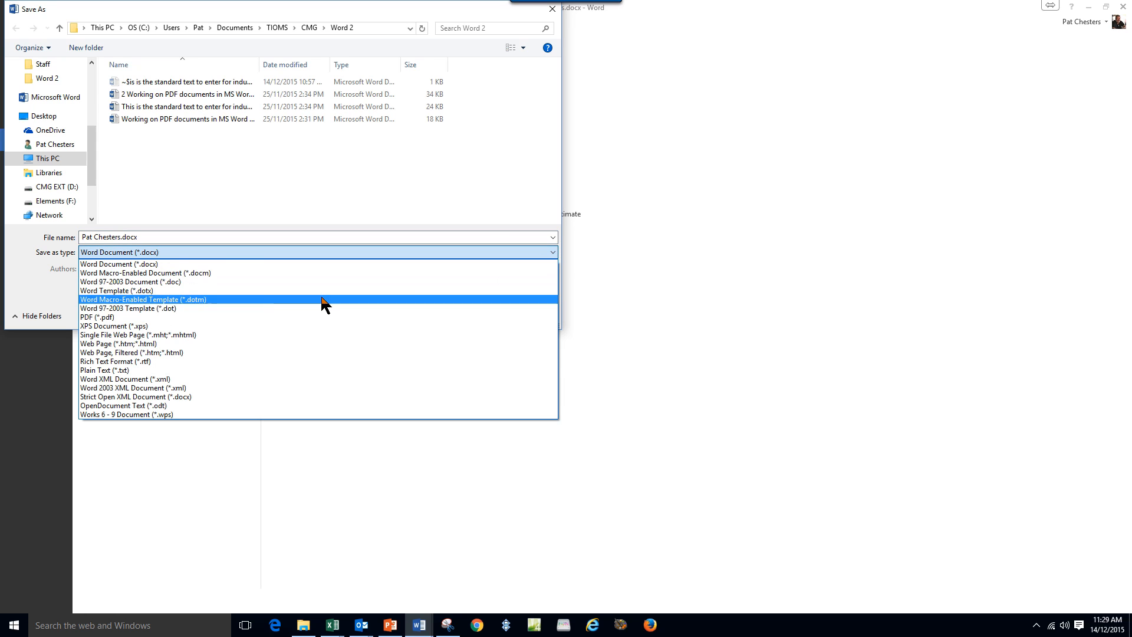
{"action": "left_click", "coordinate": [128, 318]}
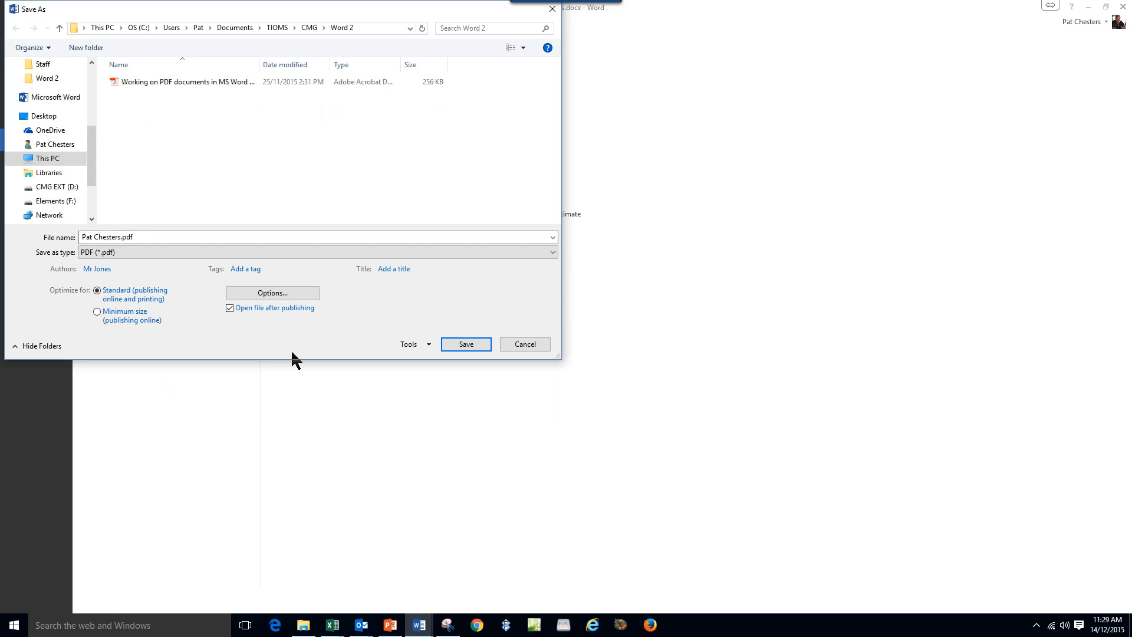
{"action": "left_click", "coordinate": [468, 346]}
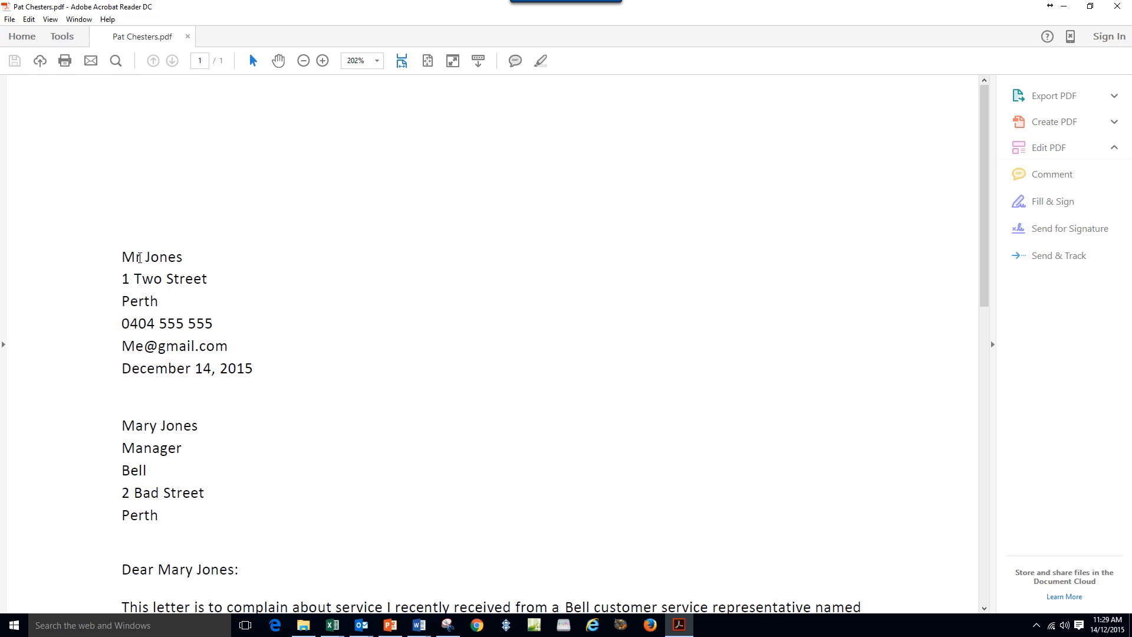
{"action": "left_click_drag", "start_coordinate": [124, 257], "coordinate": [178, 253]}
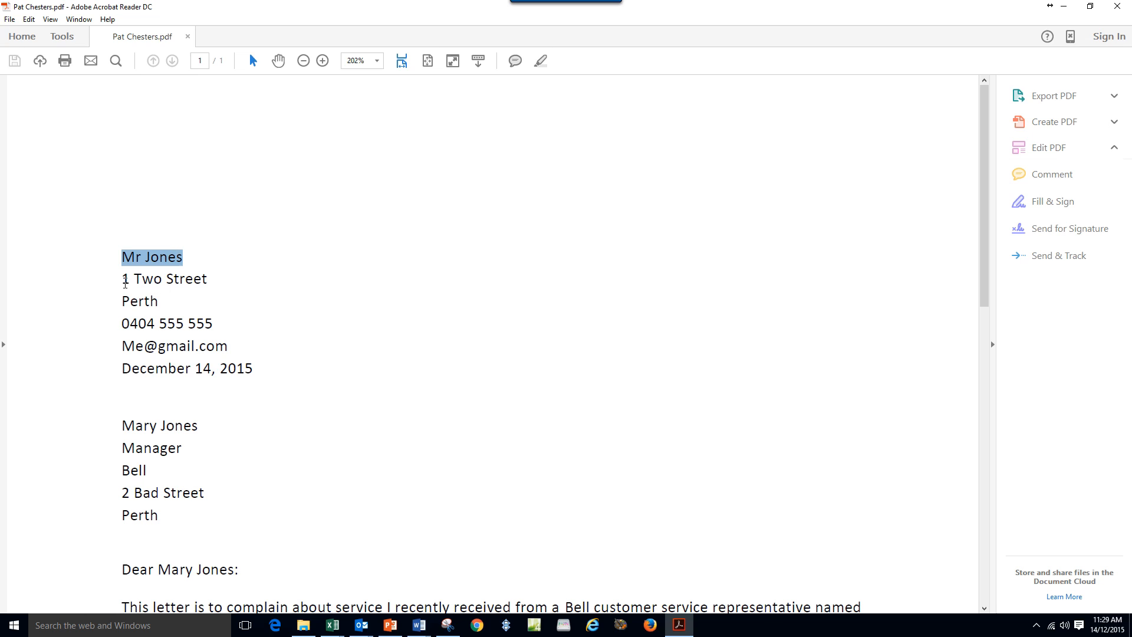
{"action": "left_click_drag", "start_coordinate": [123, 280], "coordinate": [207, 280]}
{"action": "left_click_drag", "start_coordinate": [124, 296], "coordinate": [190, 370]}
{"action": "scroll", "coordinate": [407, 406], "scroll_direction": "down", "scroll_amount": 2}
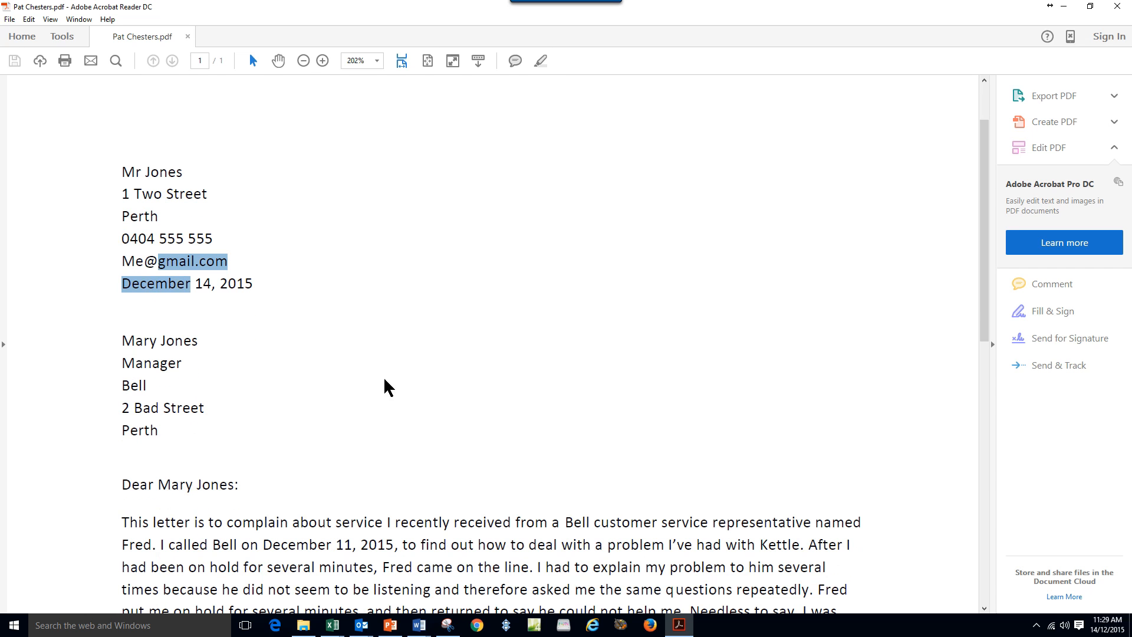
{"action": "left_click_drag", "start_coordinate": [122, 337], "coordinate": [197, 423]}
{"action": "left_click", "coordinate": [294, 395]}
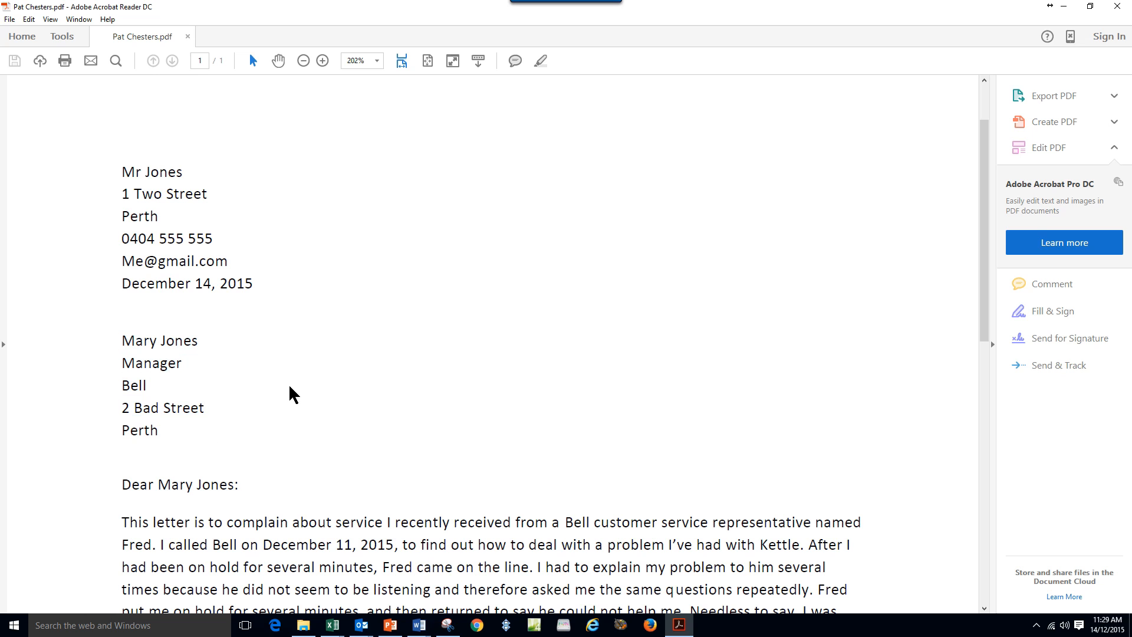
{"action": "scroll", "coordinate": [407, 530], "scroll_direction": "down", "scroll_amount": 3}
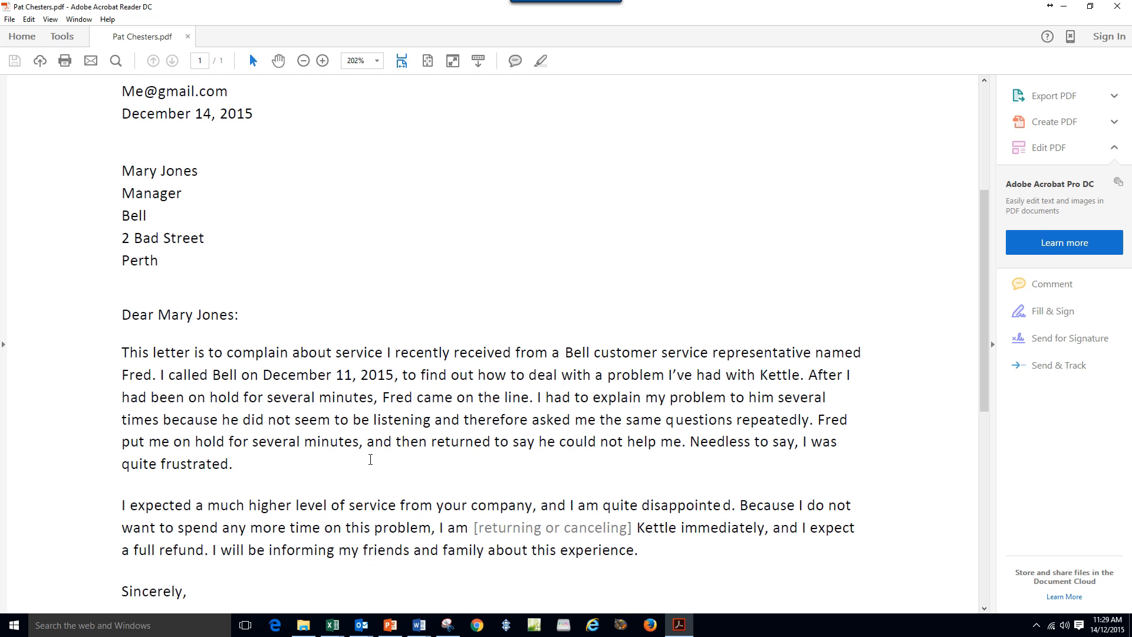
{"action": "scroll", "coordinate": [370, 459], "scroll_direction": "up", "scroll_amount": 3}
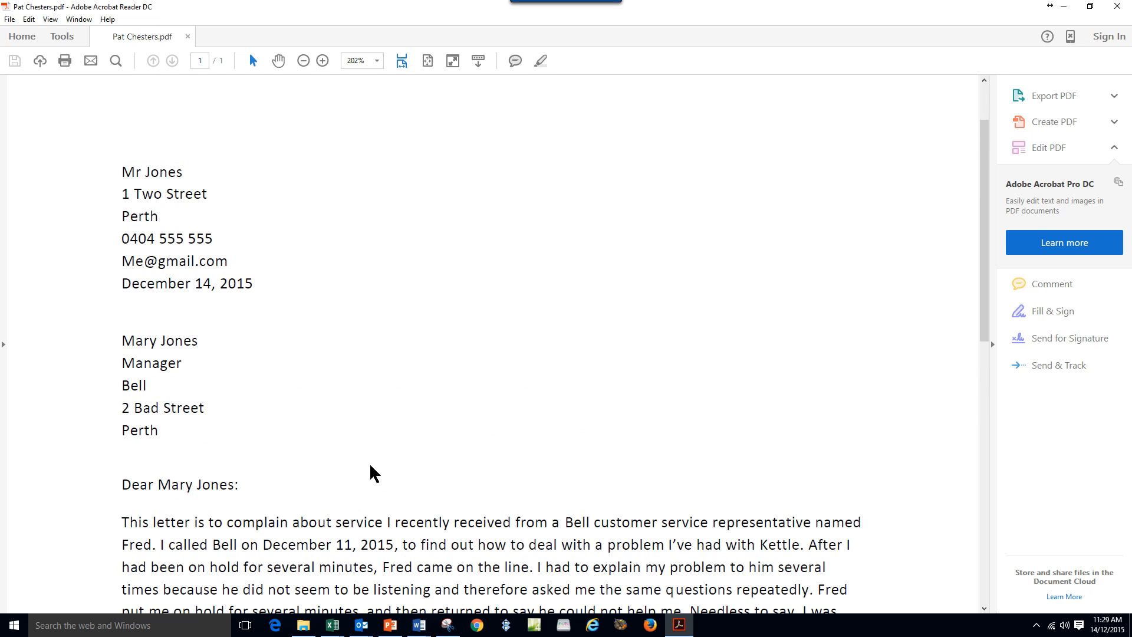
{"action": "scroll", "coordinate": [372, 466], "scroll_direction": "down", "scroll_amount": 1}
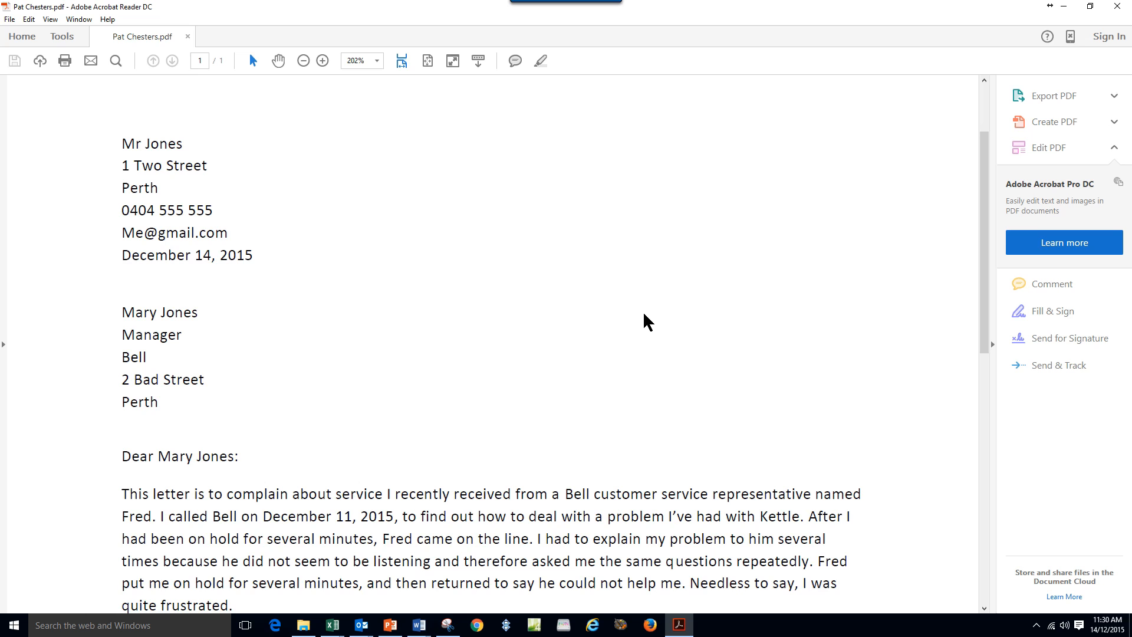
{"action": "scroll", "coordinate": [607, 325], "scroll_direction": "down", "scroll_amount": 3}
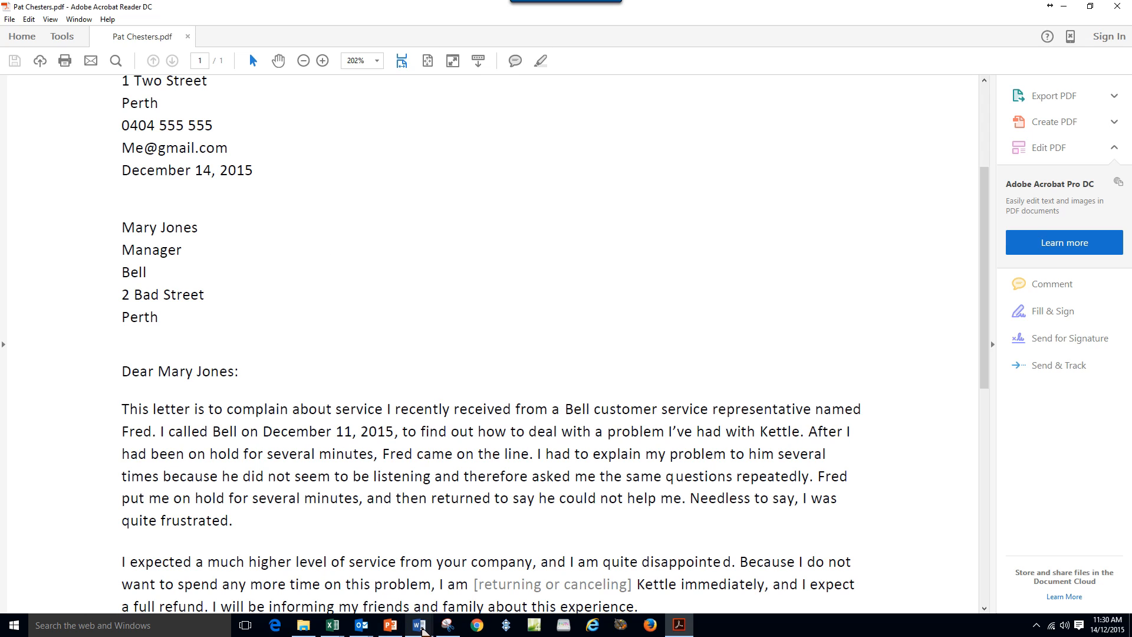
{"action": "mouse_move", "coordinate": [422, 629]}
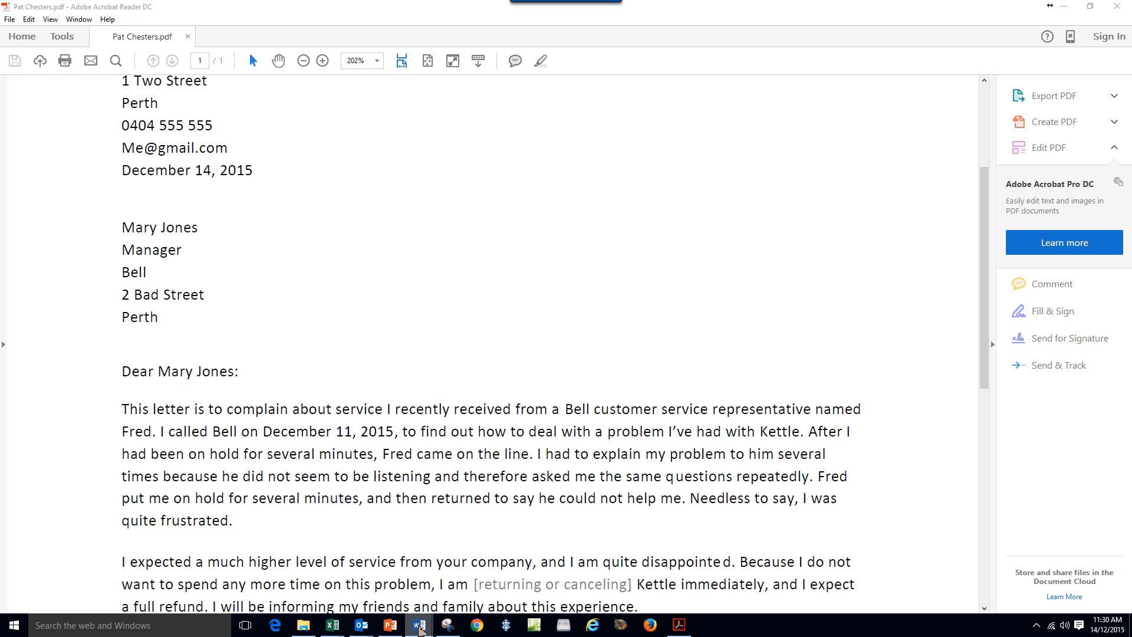
Start a new Word window and open the first PDF letter in the Word 2 folder.
{"action": "right_click", "coordinate": [419, 628]}
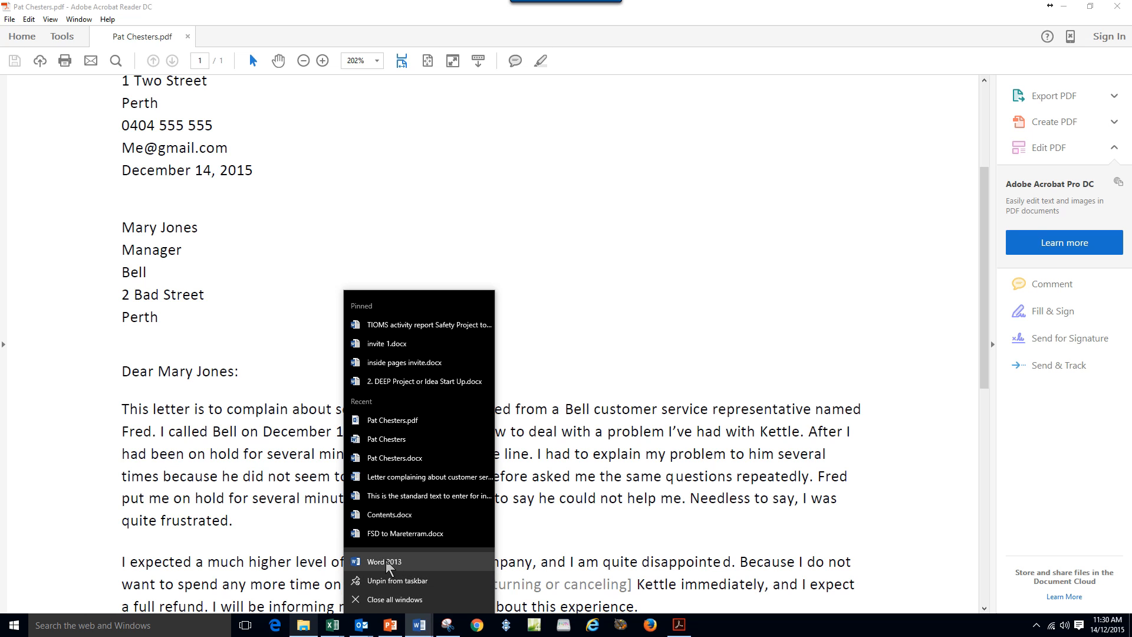
{"action": "left_click", "coordinate": [380, 561]}
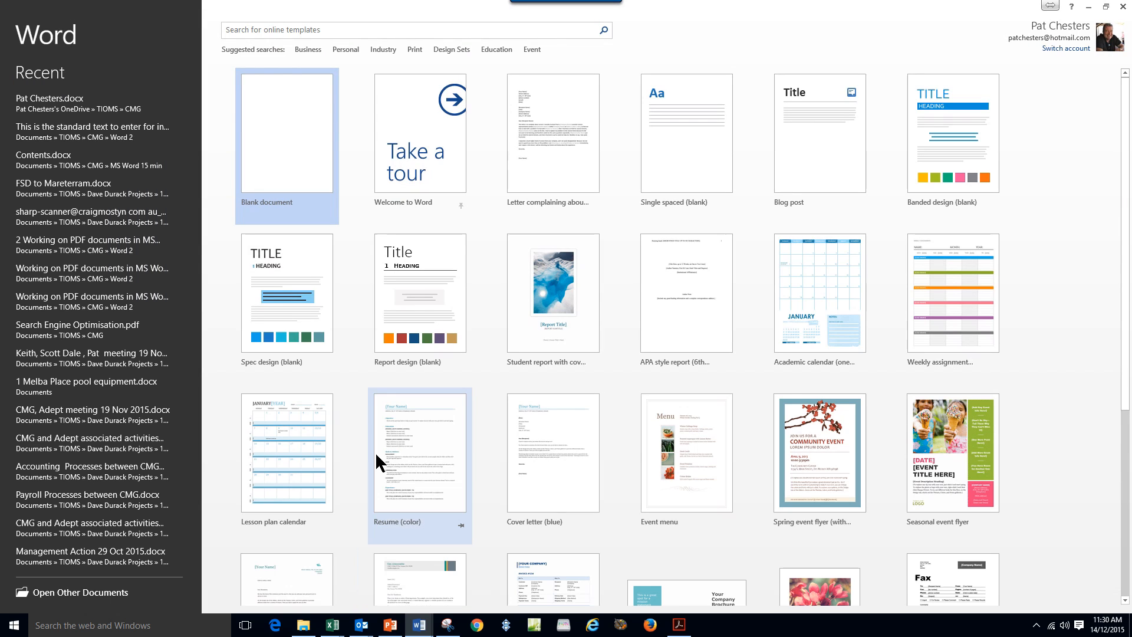
{"action": "left_click", "coordinate": [103, 598]}
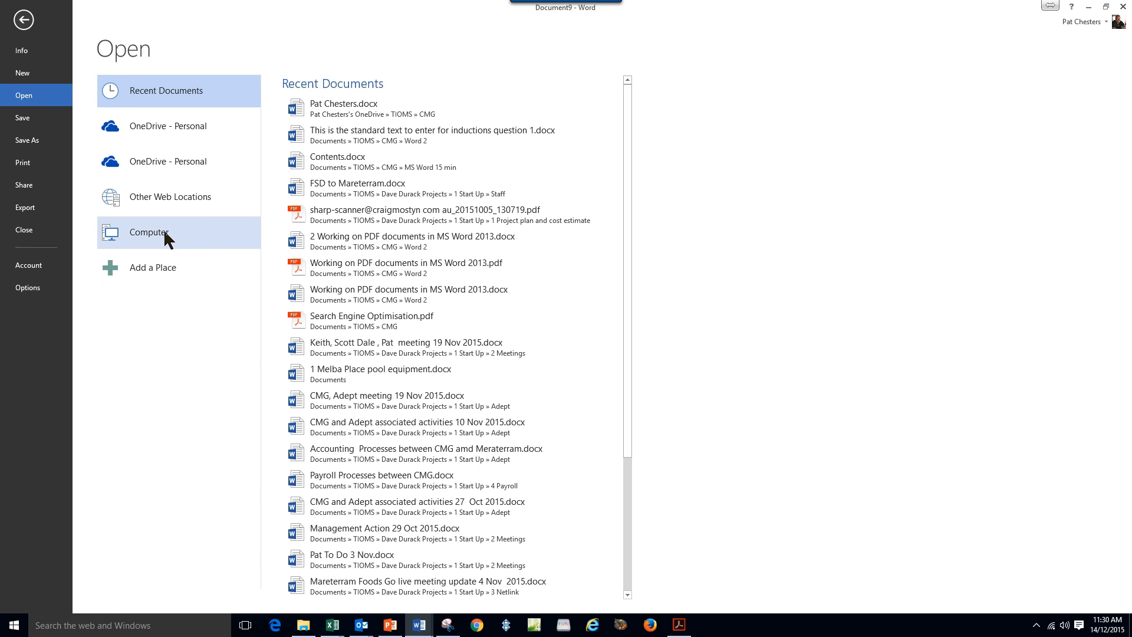
{"action": "left_click", "coordinate": [158, 230]}
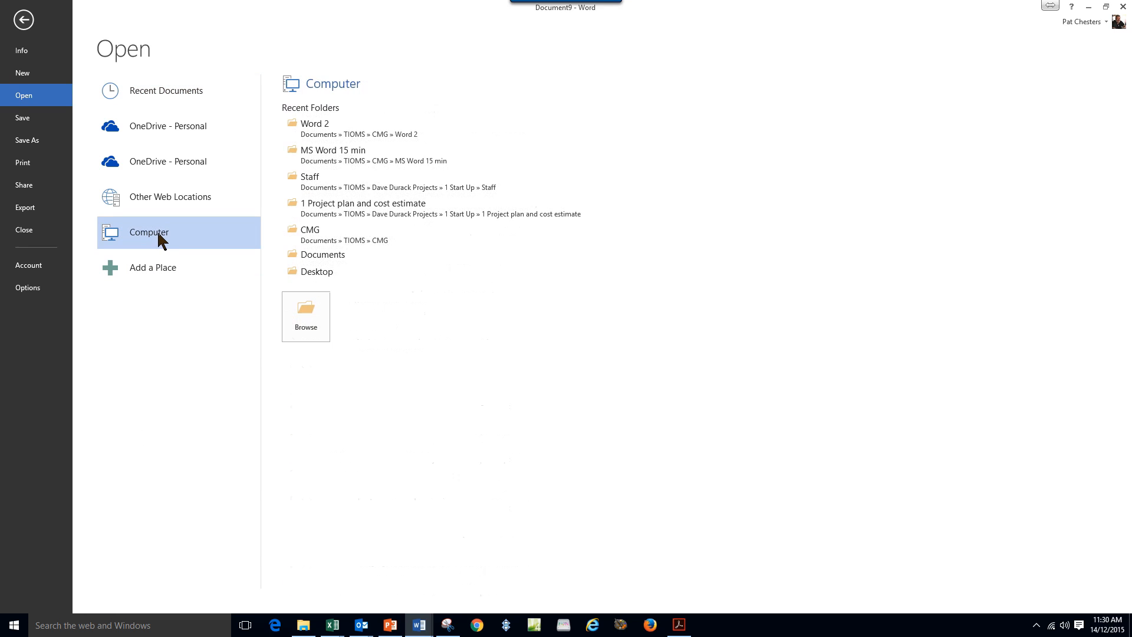
{"action": "left_click", "coordinate": [396, 137]}
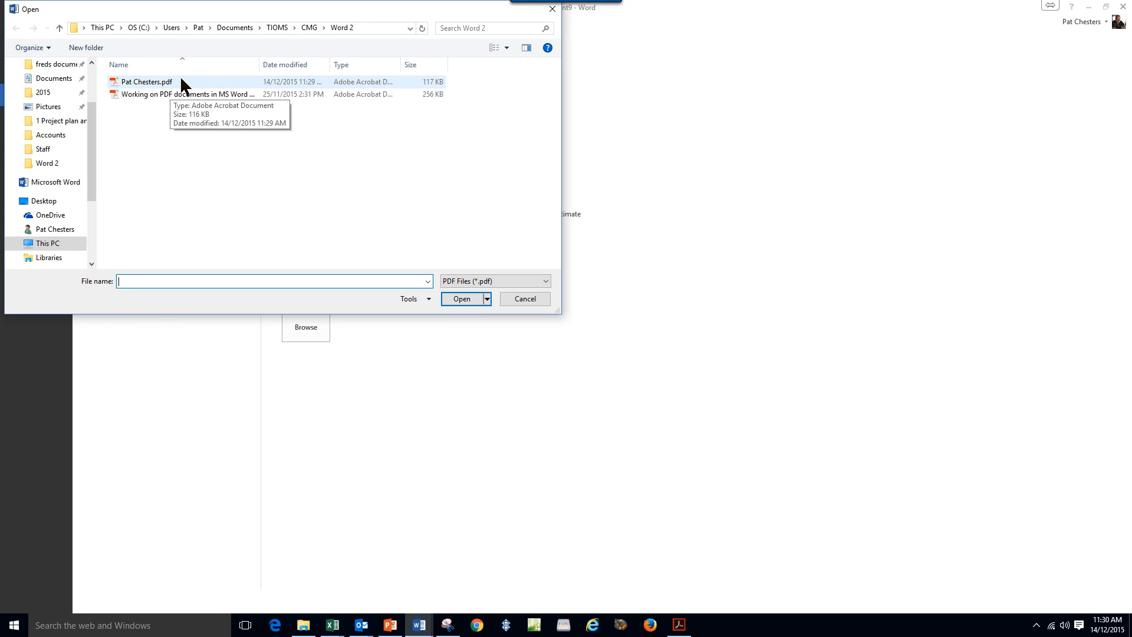
{"action": "left_click", "coordinate": [151, 81]}
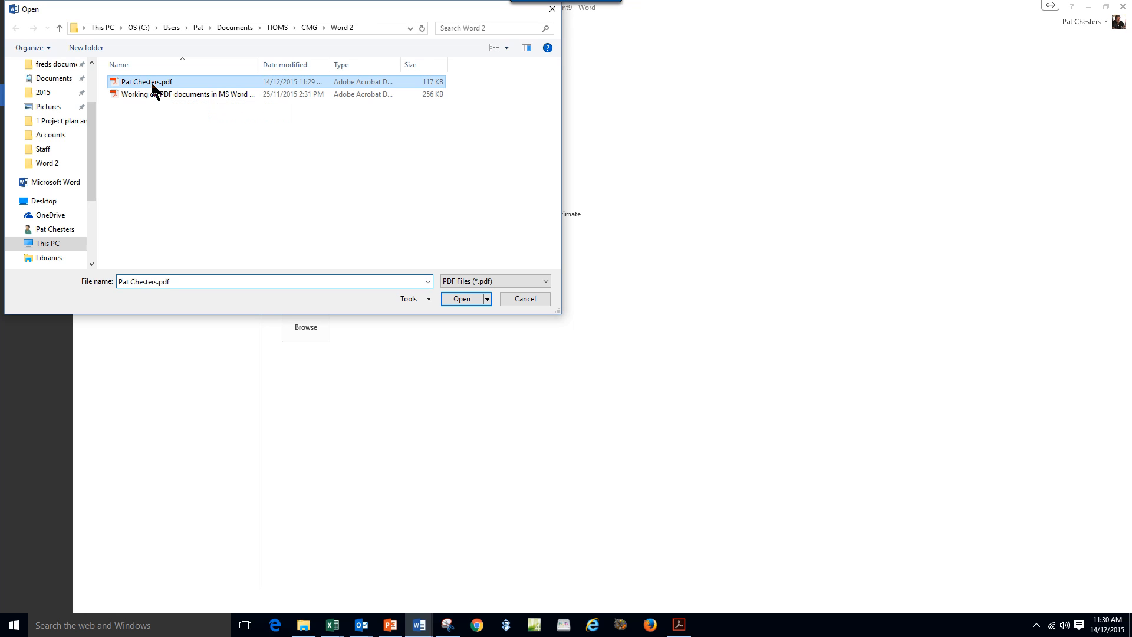
{"action": "left_click", "coordinate": [464, 300]}
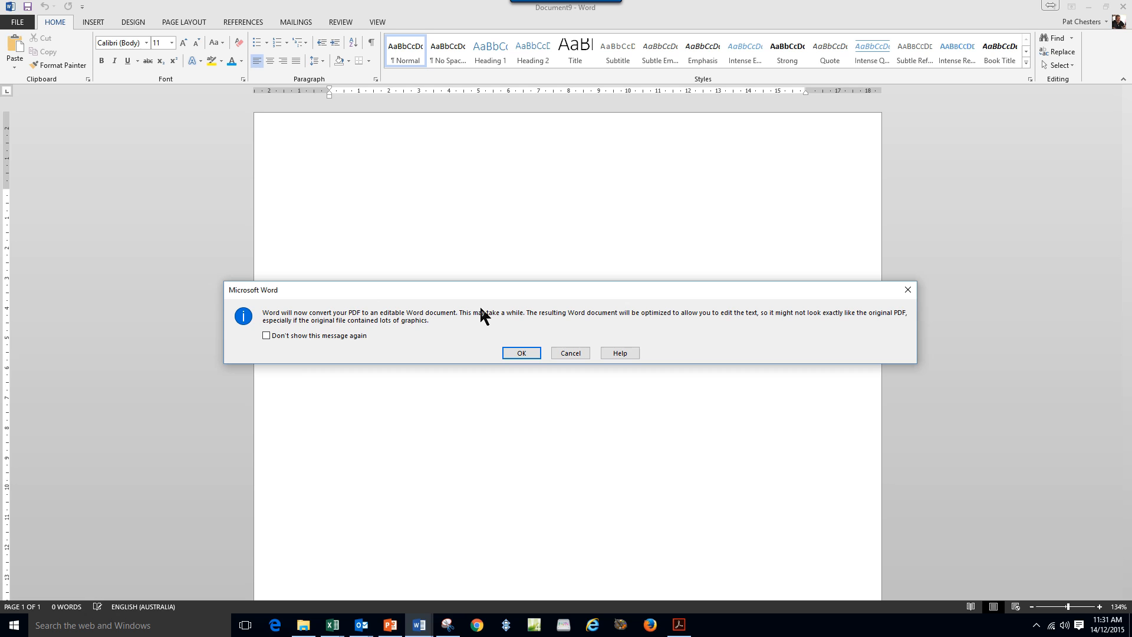
Accept converting the PDF and switch the letter to Edit Document mode.
{"action": "left_click", "coordinate": [521, 353]}
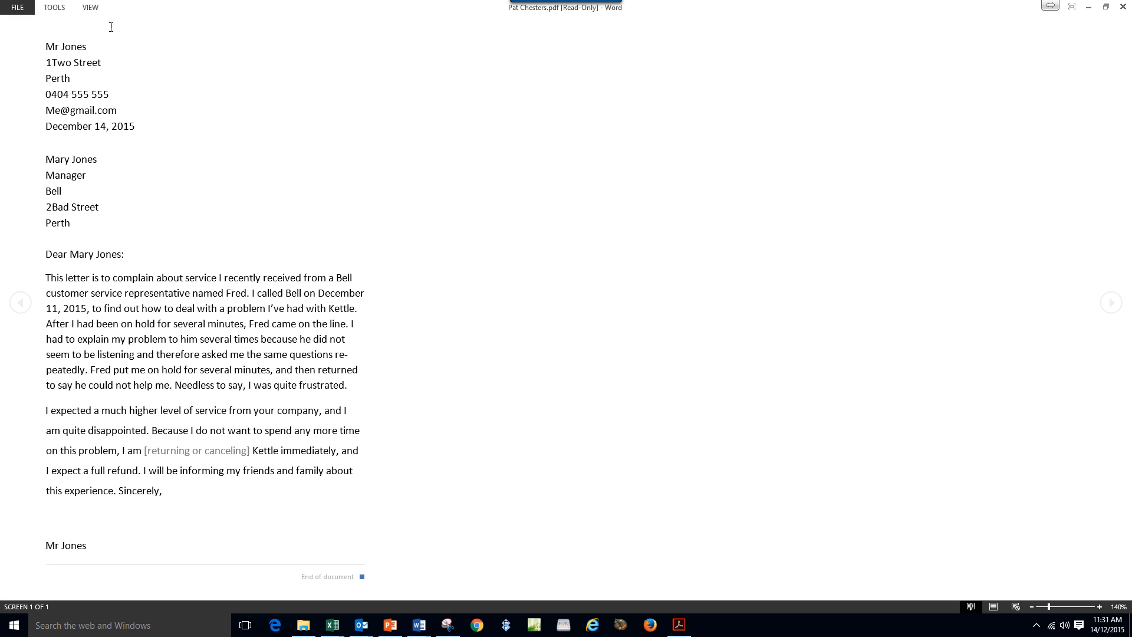
{"action": "left_click", "coordinate": [90, 7]}
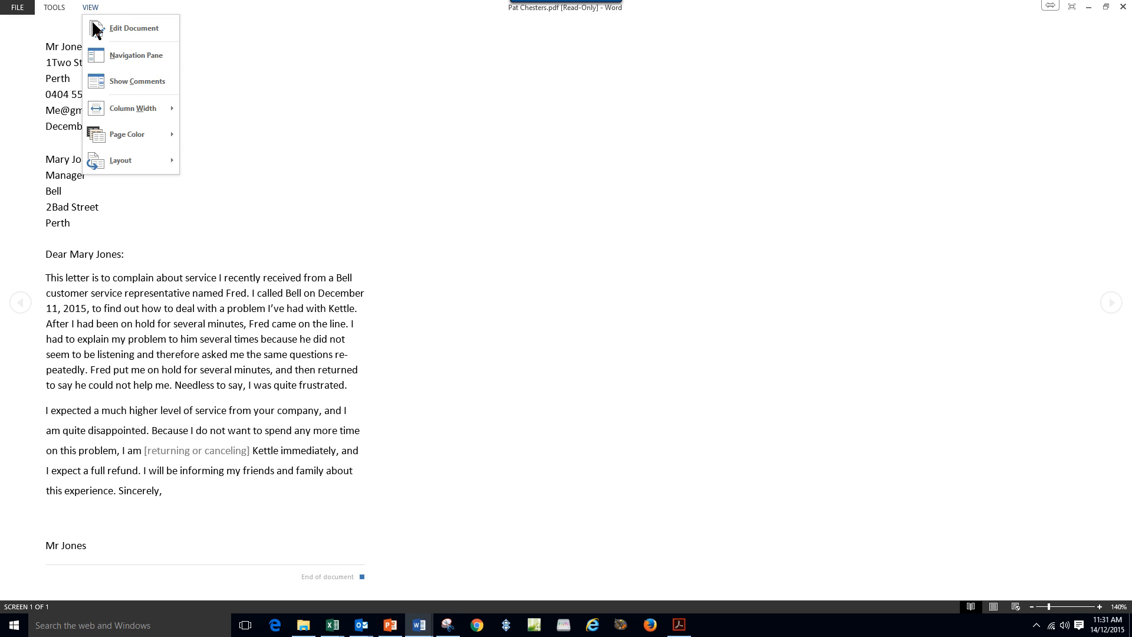
{"action": "left_click", "coordinate": [101, 24]}
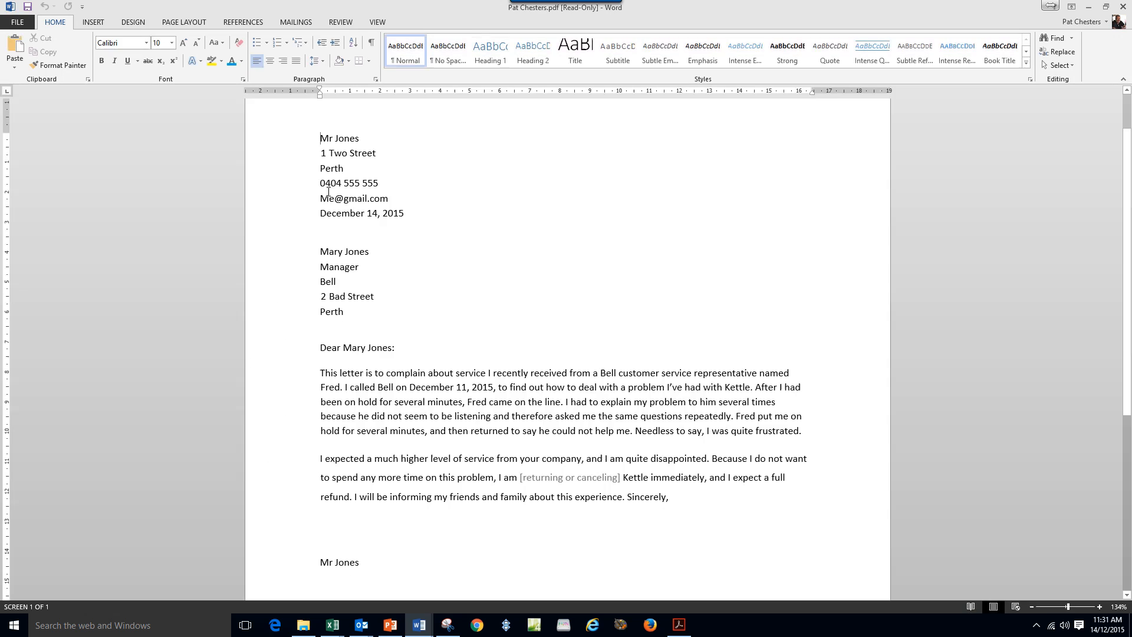
{"action": "scroll", "coordinate": [735, 245], "scroll_direction": "up", "scroll_amount": 2}
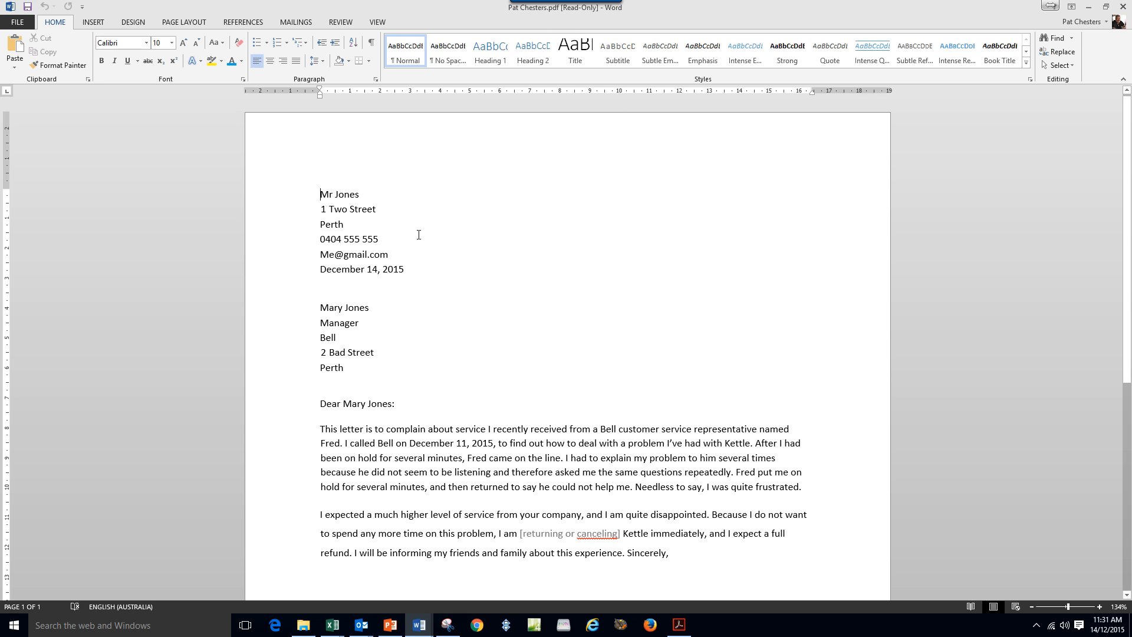
{"action": "left_click", "coordinate": [292, 194]}
{"action": "left_click", "coordinate": [322, 281]}
{"action": "left_click", "coordinate": [489, 371]}
{"action": "scroll", "coordinate": [519, 381], "scroll_direction": "down", "scroll_amount": 3}
{"action": "left_click", "coordinate": [463, 326]}
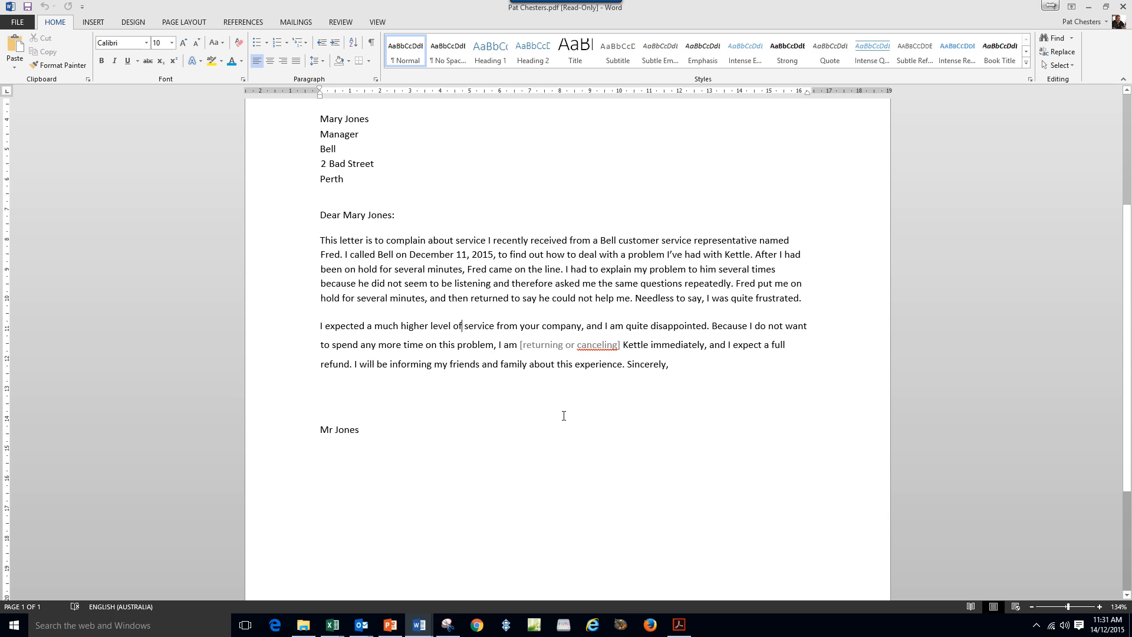
Correct the misspelled 'canceling' to 'cancelling' using the spelling suggestions.
{"action": "right_click", "coordinate": [601, 348]}
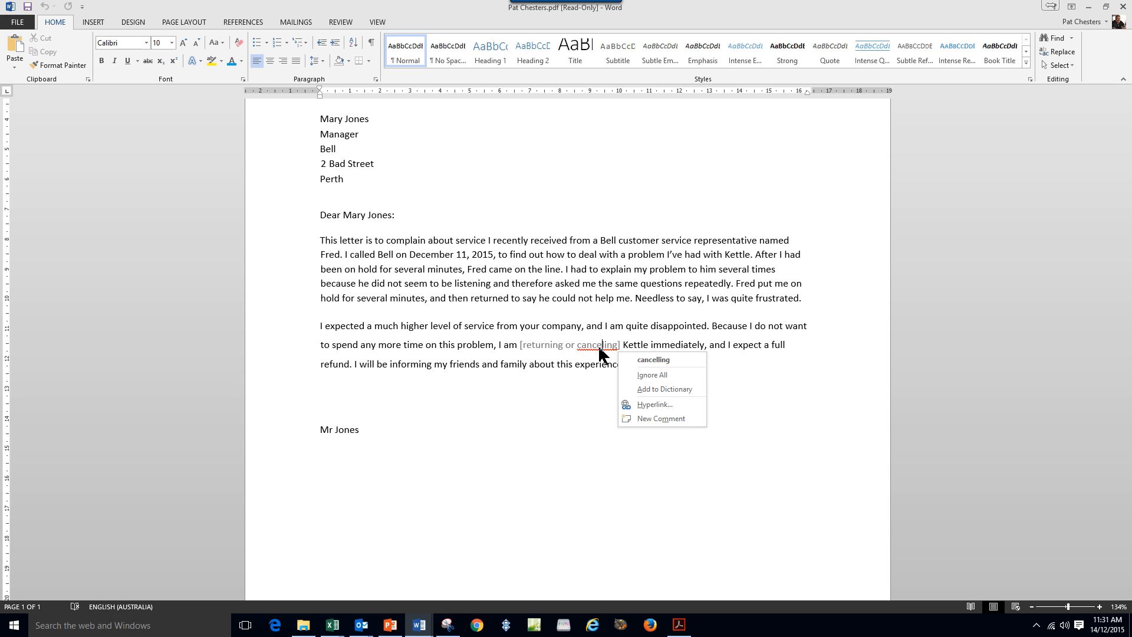
{"action": "left_click", "coordinate": [651, 360]}
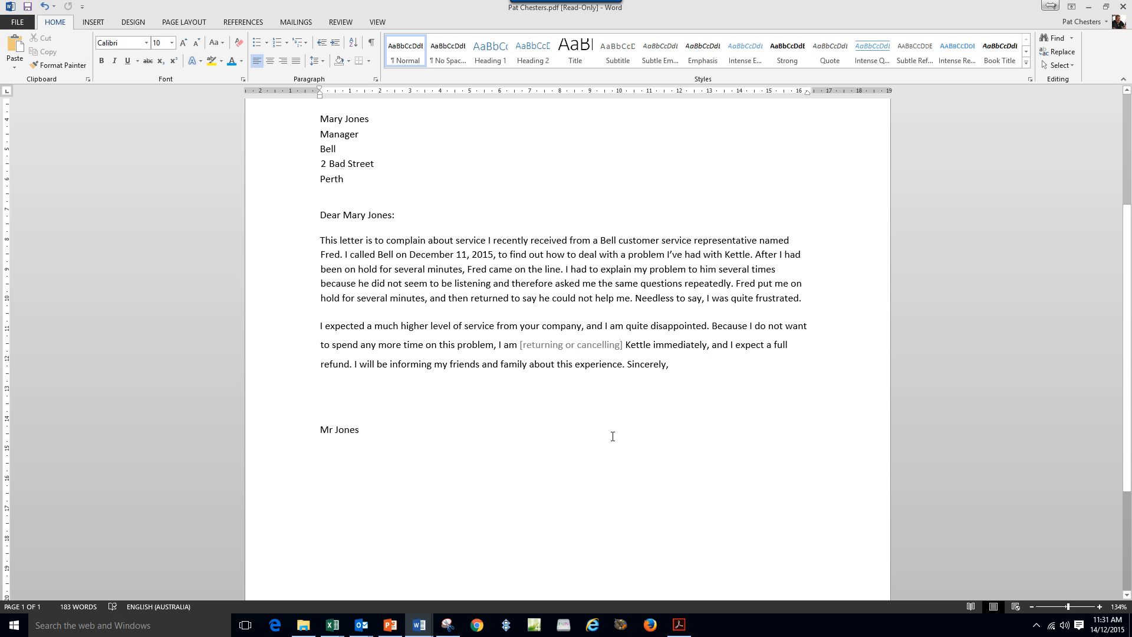
{"action": "double_click", "coordinate": [582, 345]}
{"action": "double_click", "coordinate": [542, 345]}
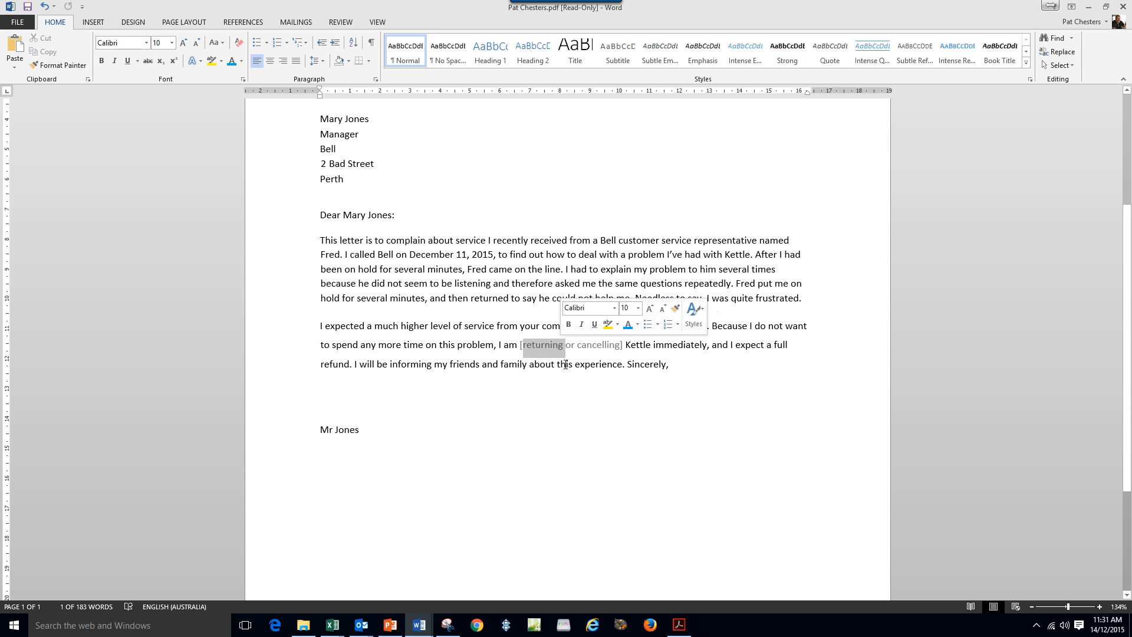
{"action": "left_click", "coordinate": [661, 445]}
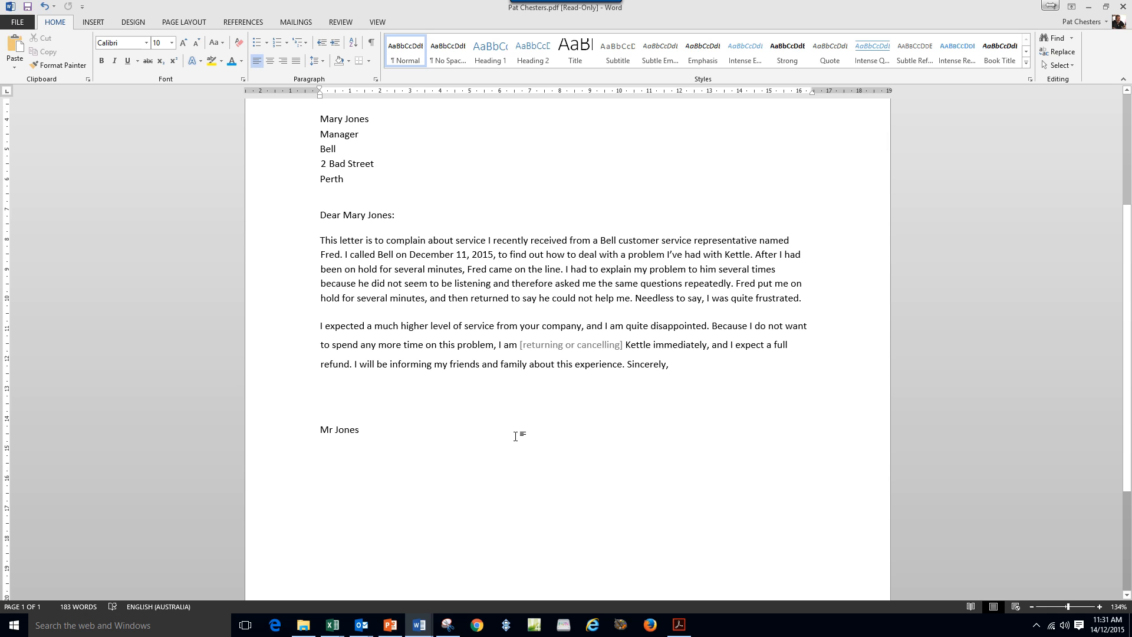
Open the Macros dropdown on the View tab of the blank Document1.
{"action": "scroll", "coordinate": [509, 203], "scroll_direction": "up", "scroll_amount": 3}
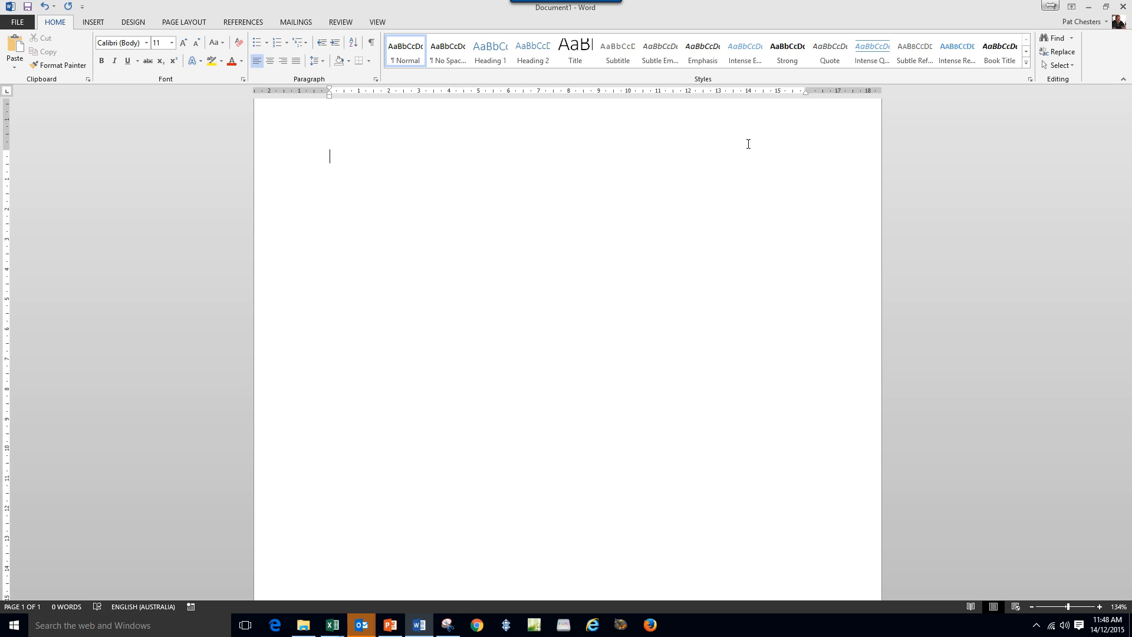
{"action": "left_click", "coordinate": [378, 22]}
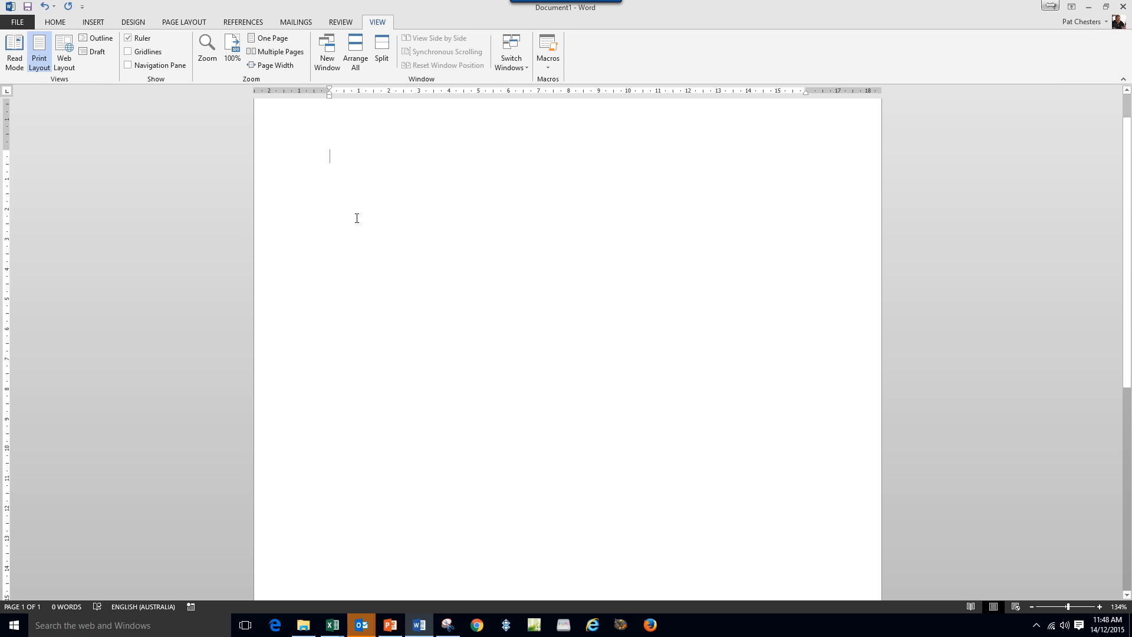
{"action": "left_click", "coordinate": [555, 63]}
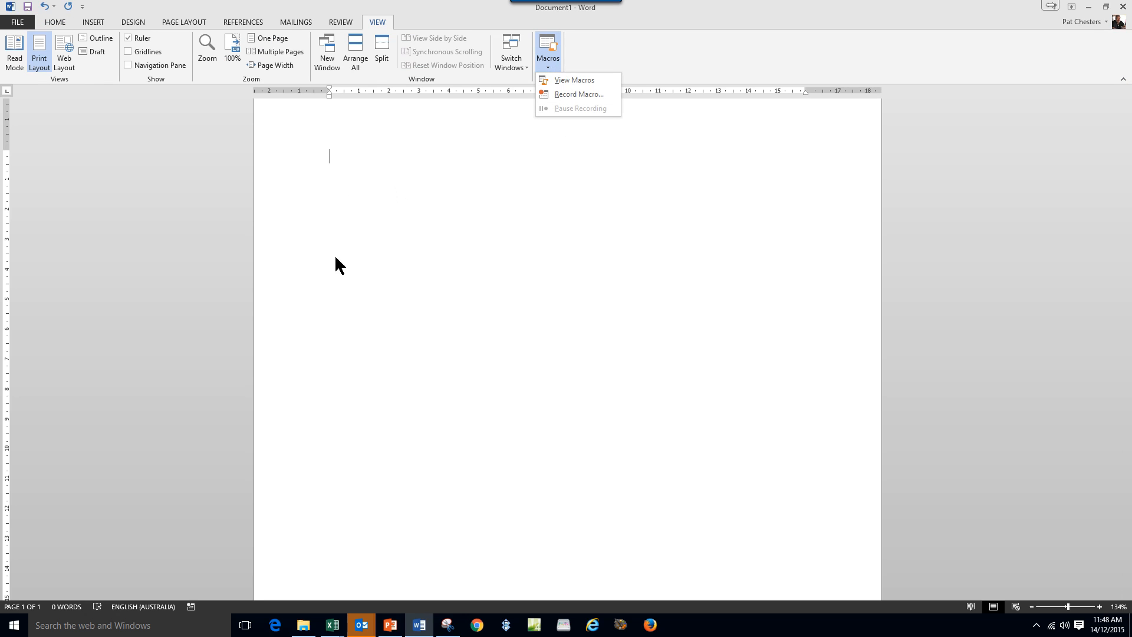
Record a new macro named Me1 with the keyboard shortcut Alt+Ctrl+1 assigned.
{"action": "left_click", "coordinate": [573, 95]}
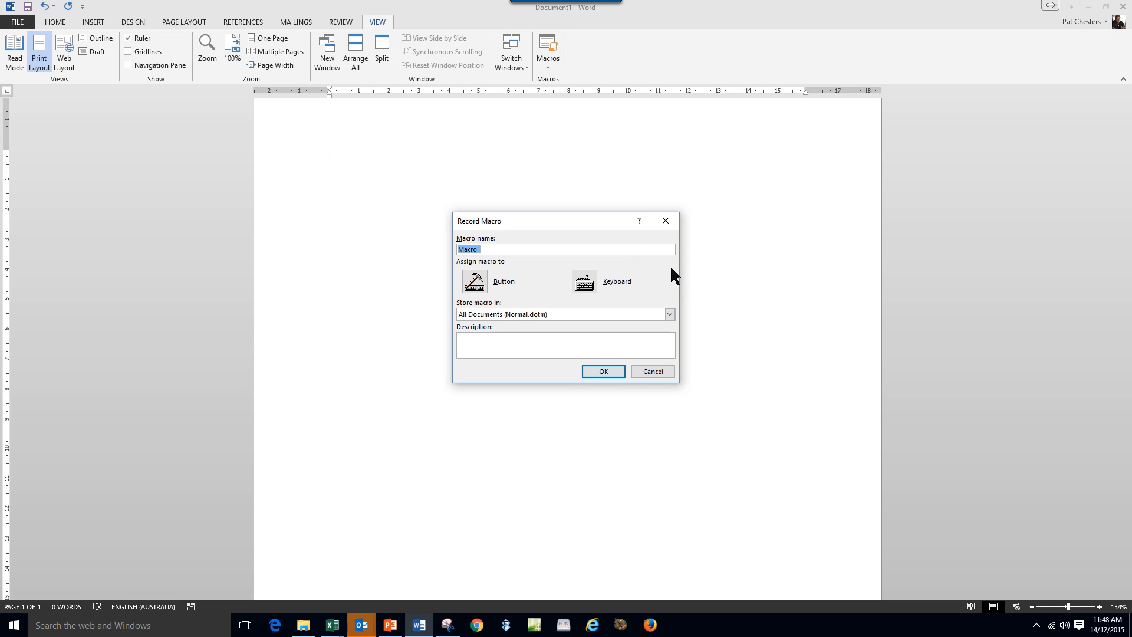
{"action": "type", "text": "Me1"}
{"action": "left_click", "coordinate": [585, 285]}
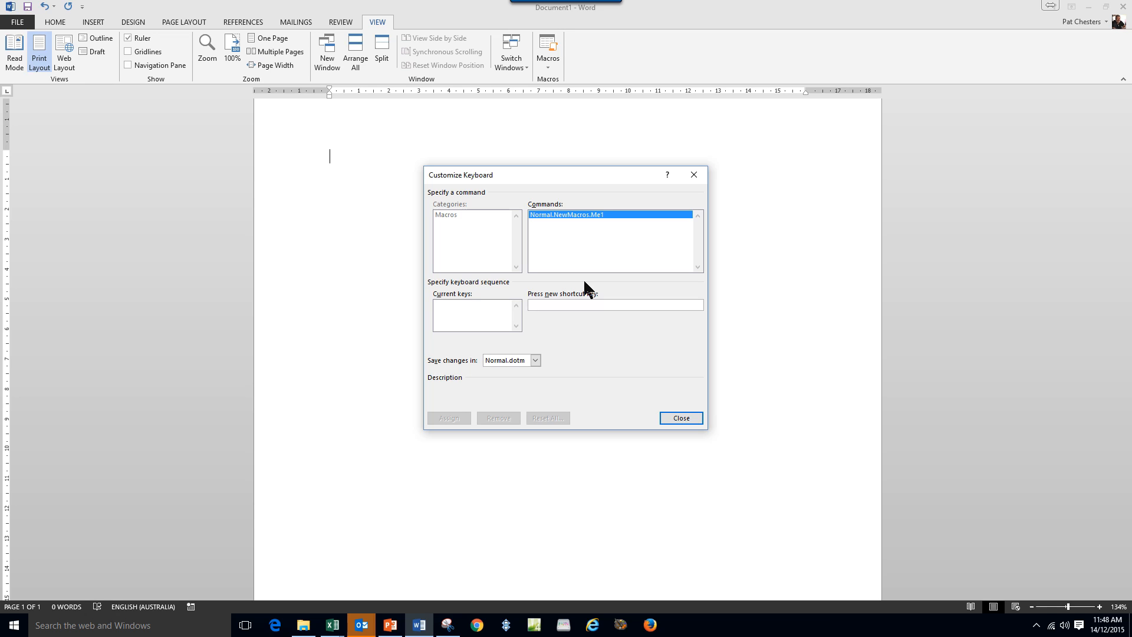
{"action": "key", "text": "ctrl+alt+1"}
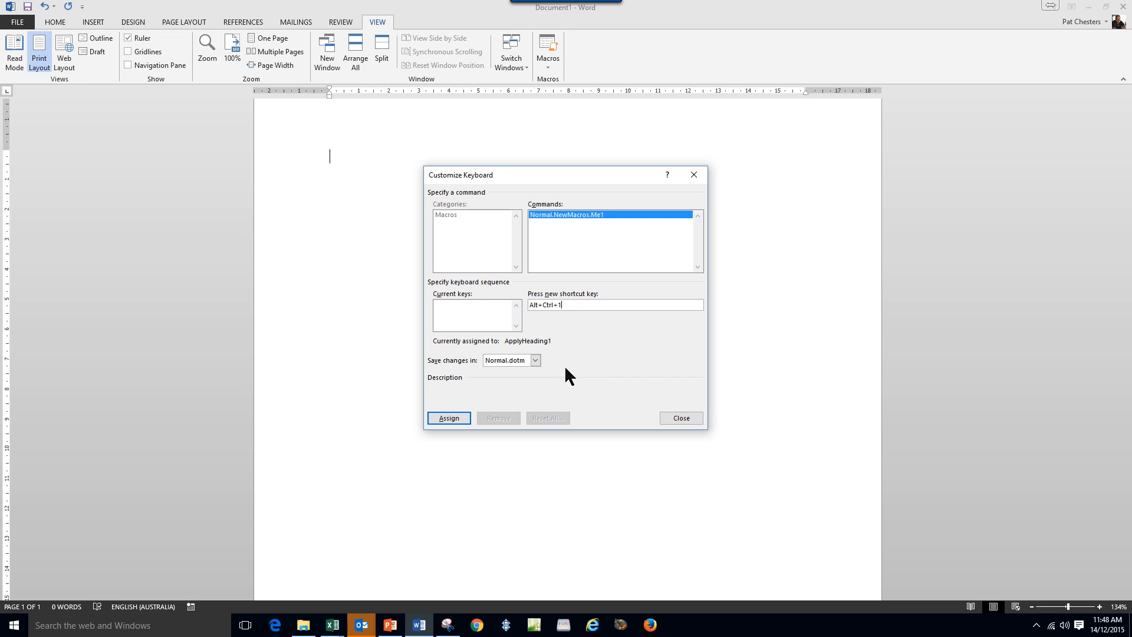
{"action": "left_click", "coordinate": [448, 418]}
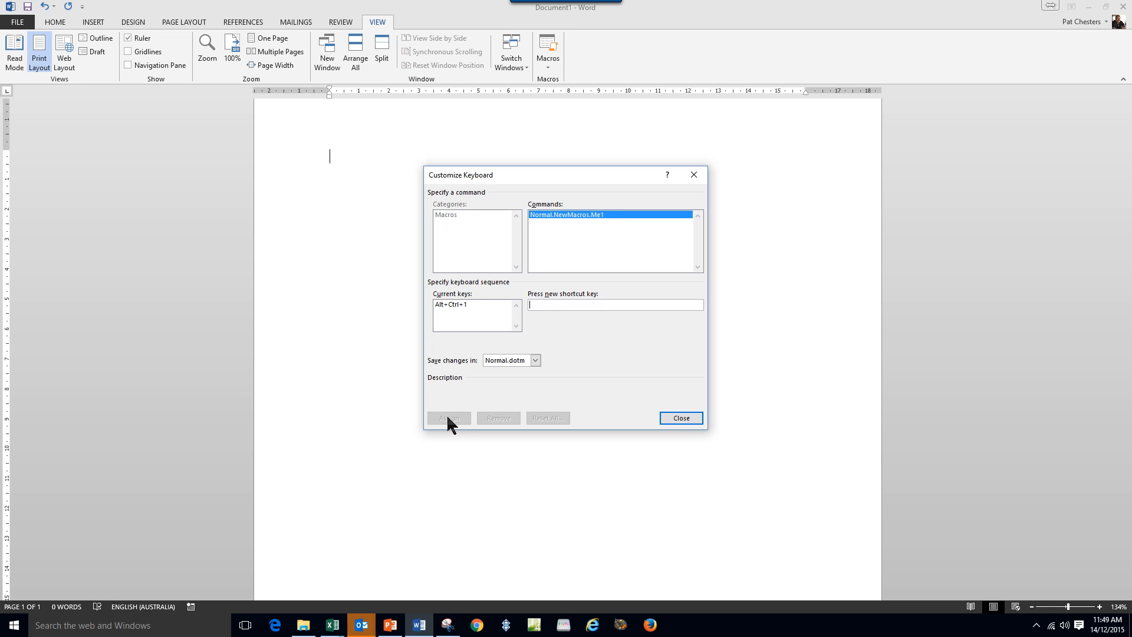
{"action": "left_click", "coordinate": [679, 418]}
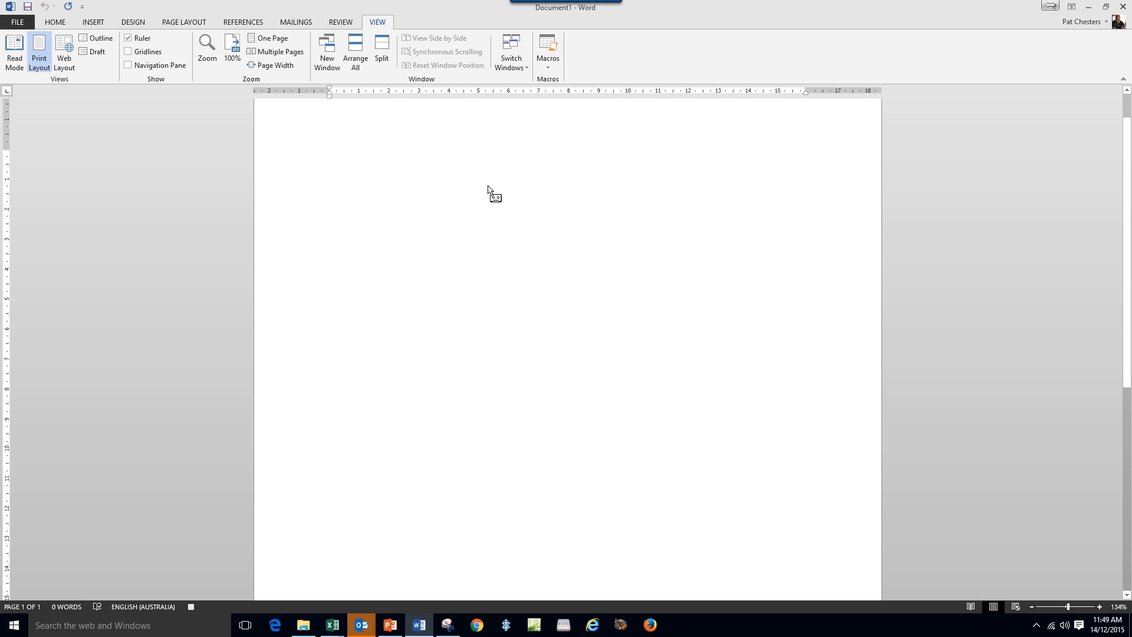
Type the Heading 1 title 'This is my Macro' and start a new line.
{"action": "left_click", "coordinate": [62, 21]}
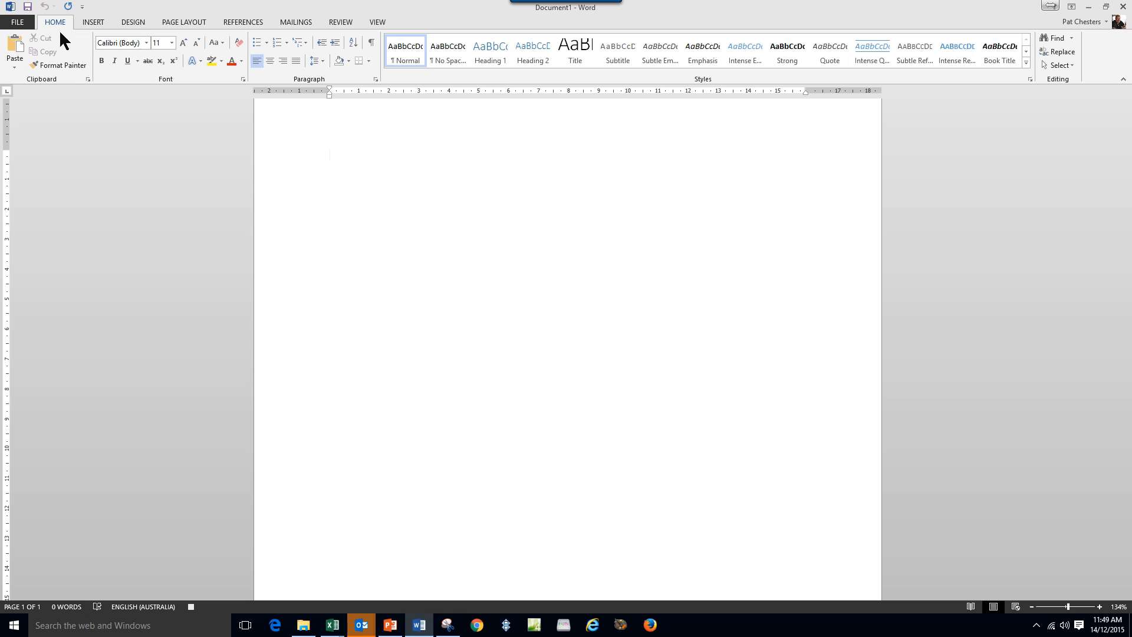
{"action": "left_click", "coordinate": [489, 55]}
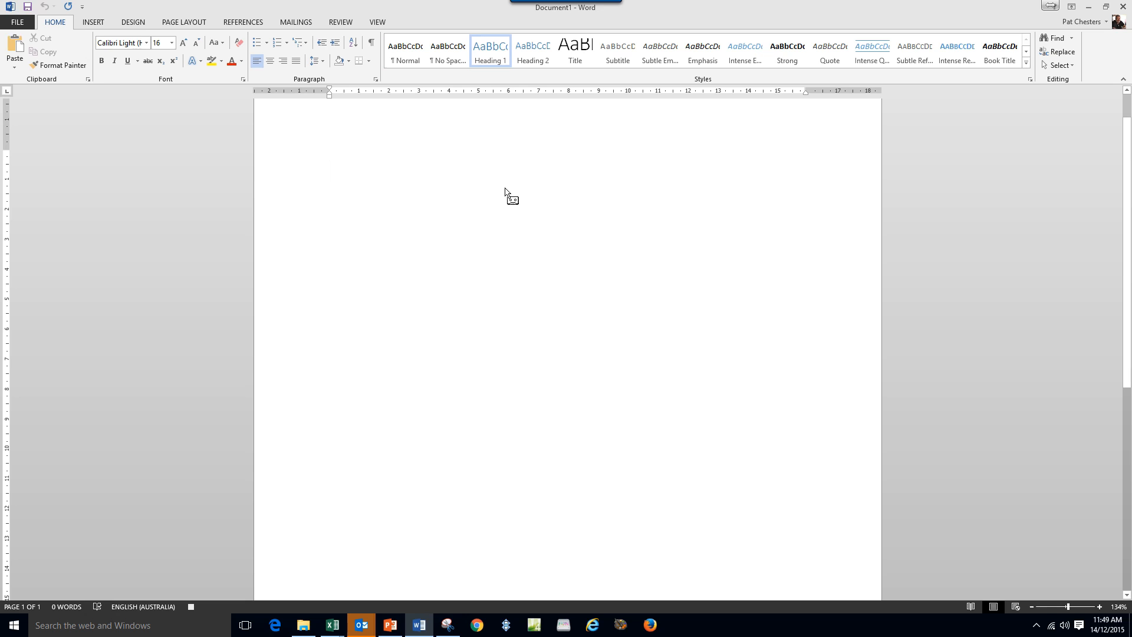
{"action": "type", "text": "This is"}
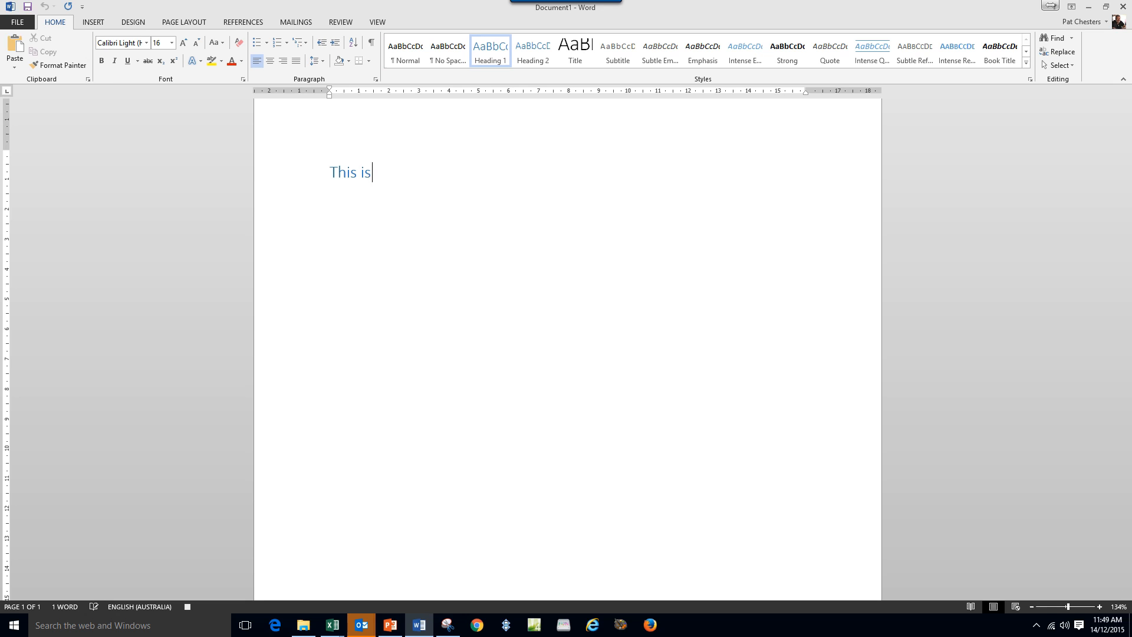
{"action": "type", "text": " my Macr"}
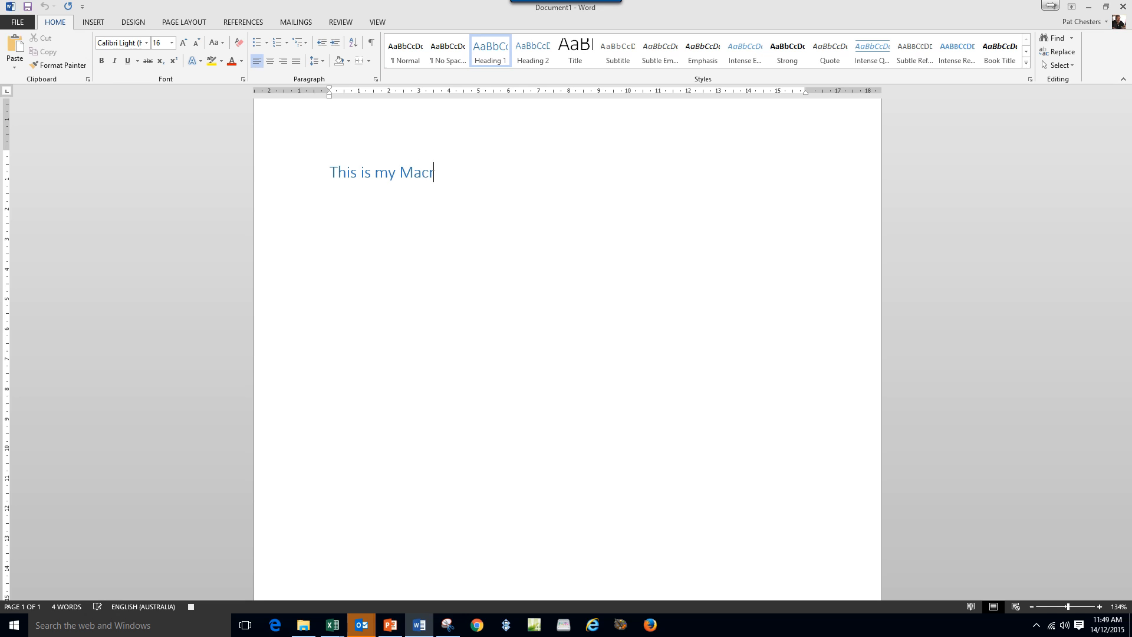
{"action": "type", "text": "o"}
{"action": "key", "text": "Return"}
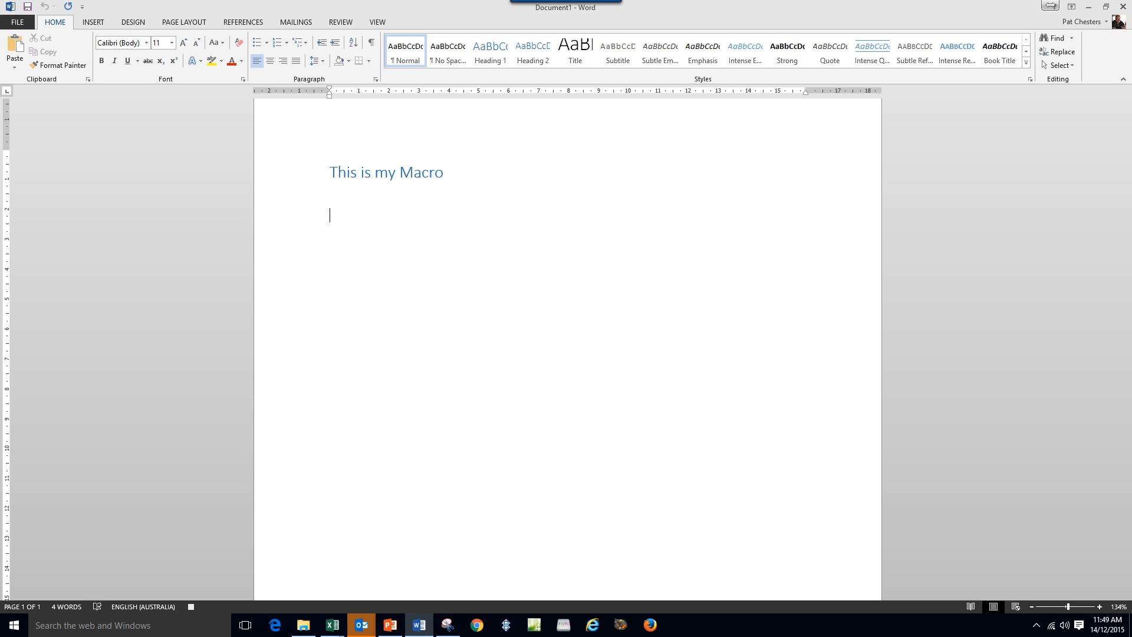
Type 'Once upon a time' in purple 16-point Lucida Console.
{"action": "left_click", "coordinate": [146, 42]}
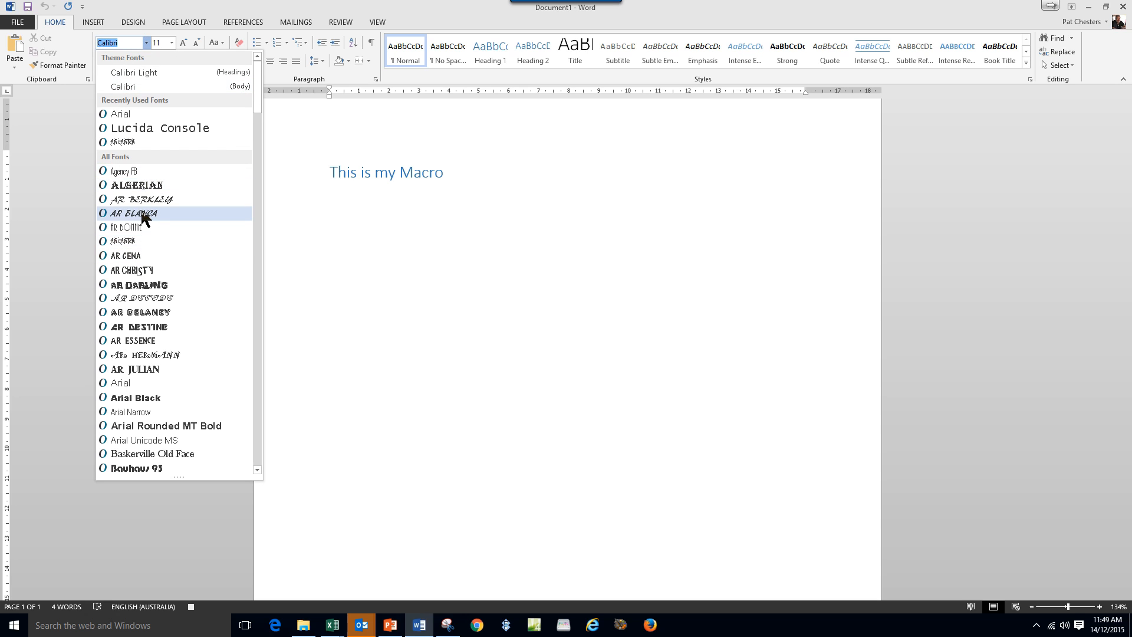
{"action": "left_click", "coordinate": [145, 126]}
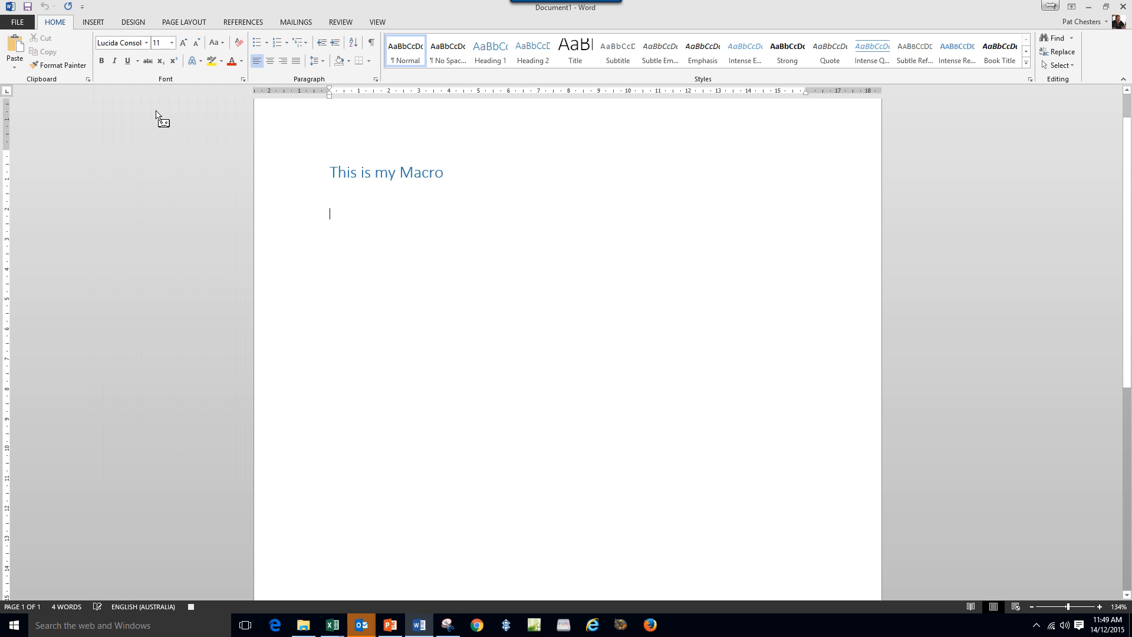
{"action": "left_click", "coordinate": [183, 43]}
{"action": "left_click", "coordinate": [182, 42]}
{"action": "left_click", "coordinate": [183, 43]}
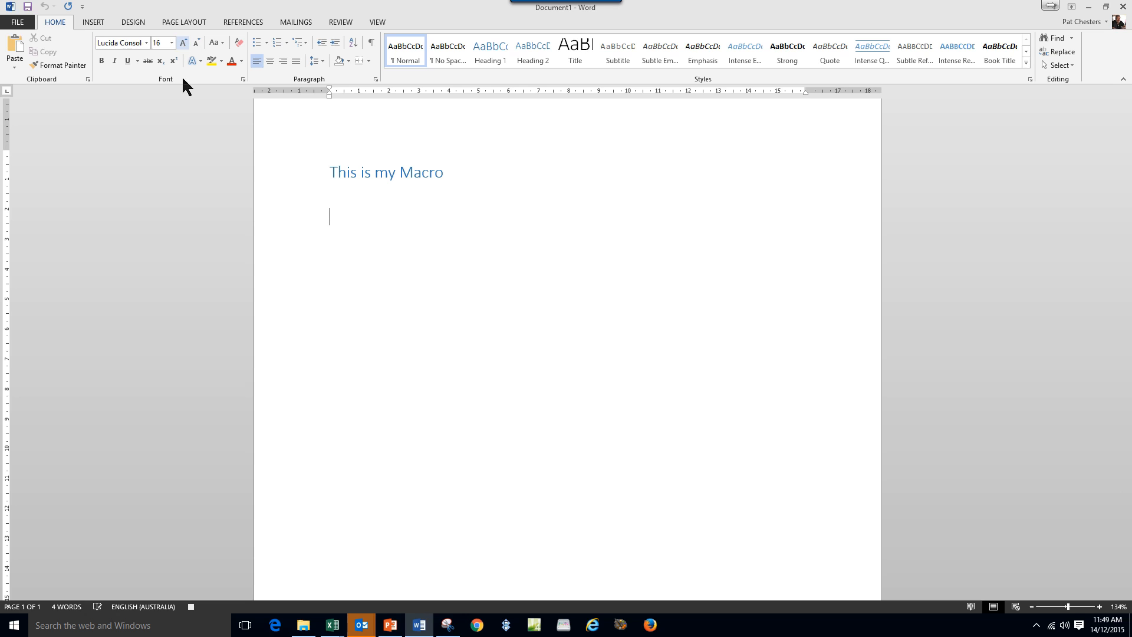
{"action": "left_click", "coordinate": [242, 60]}
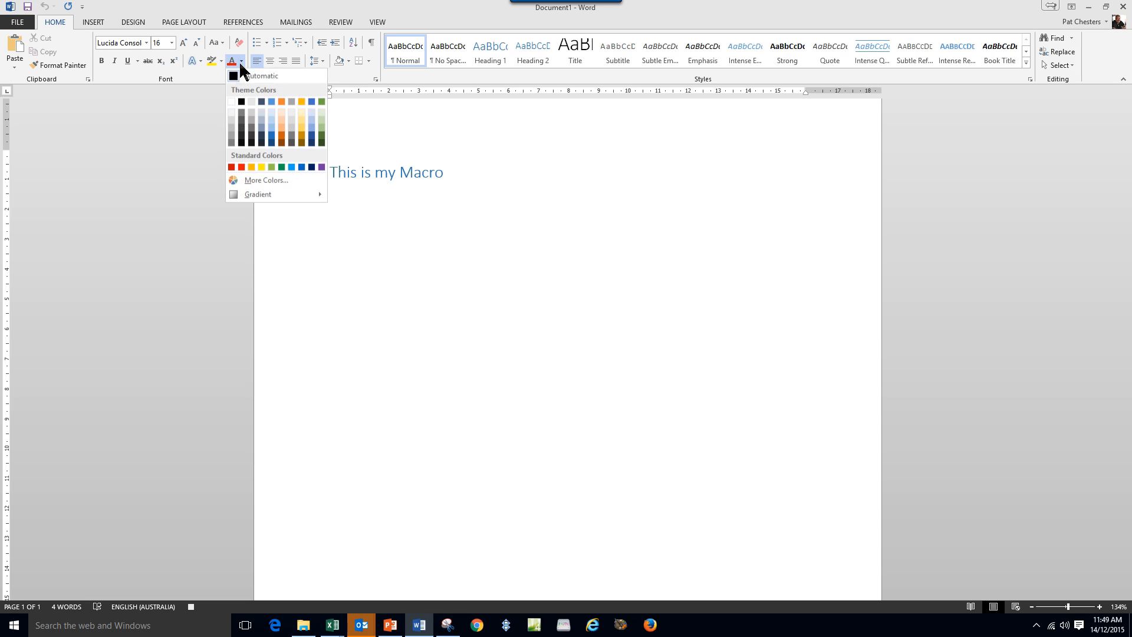
{"action": "left_click", "coordinate": [321, 168]}
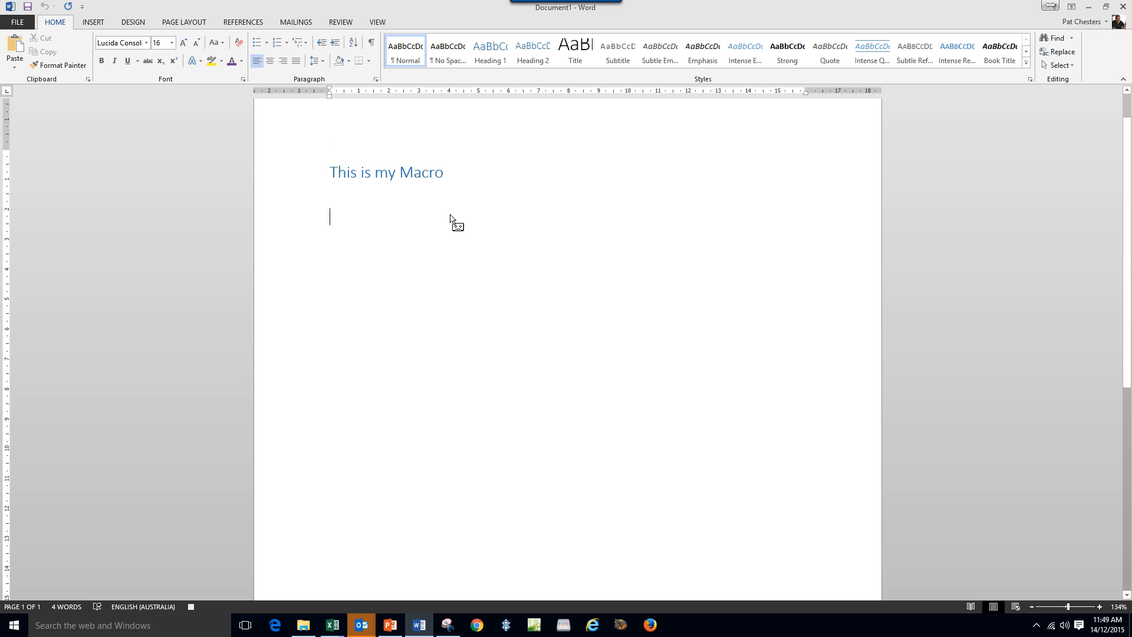
{"action": "type", "text": "Once u"}
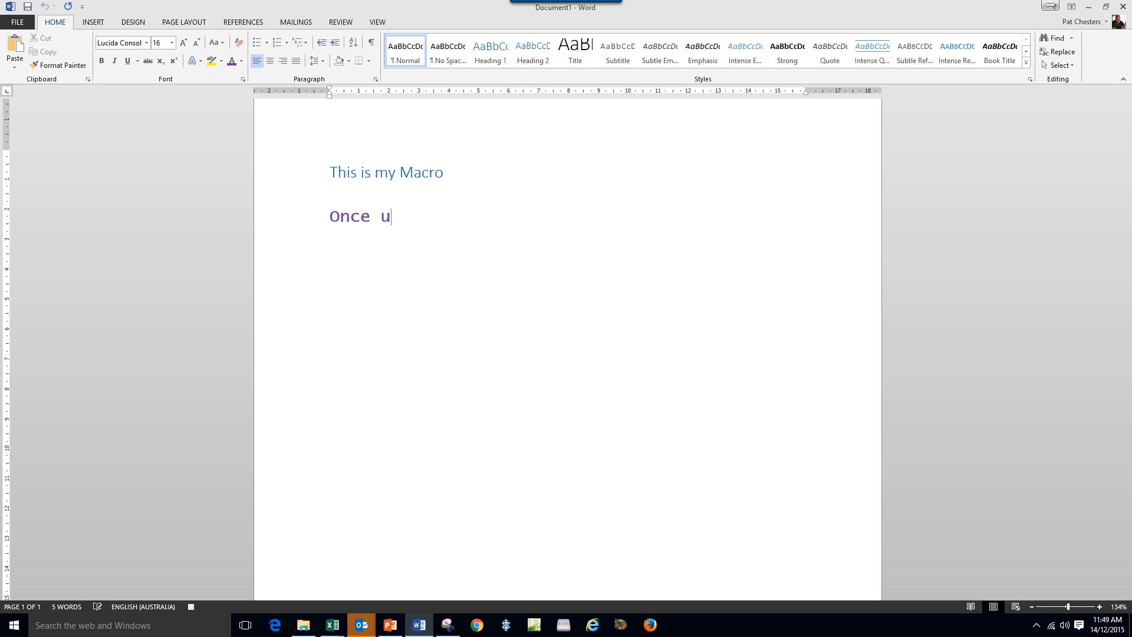
{"action": "type", "text": "pon a time"}
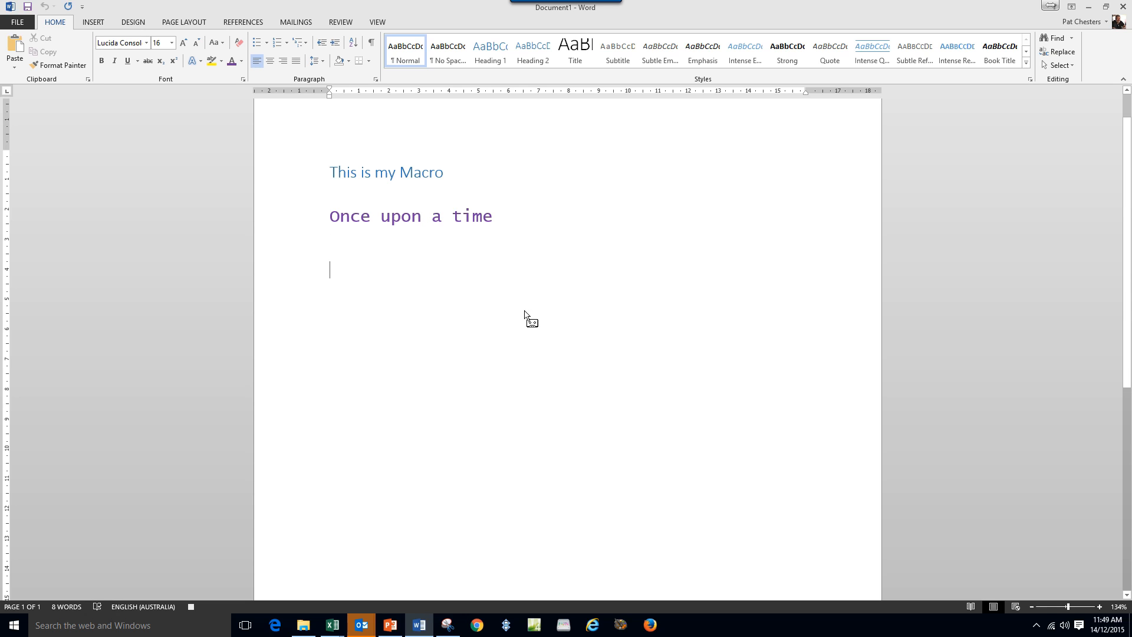
{"action": "left_click", "coordinate": [133, 22]}
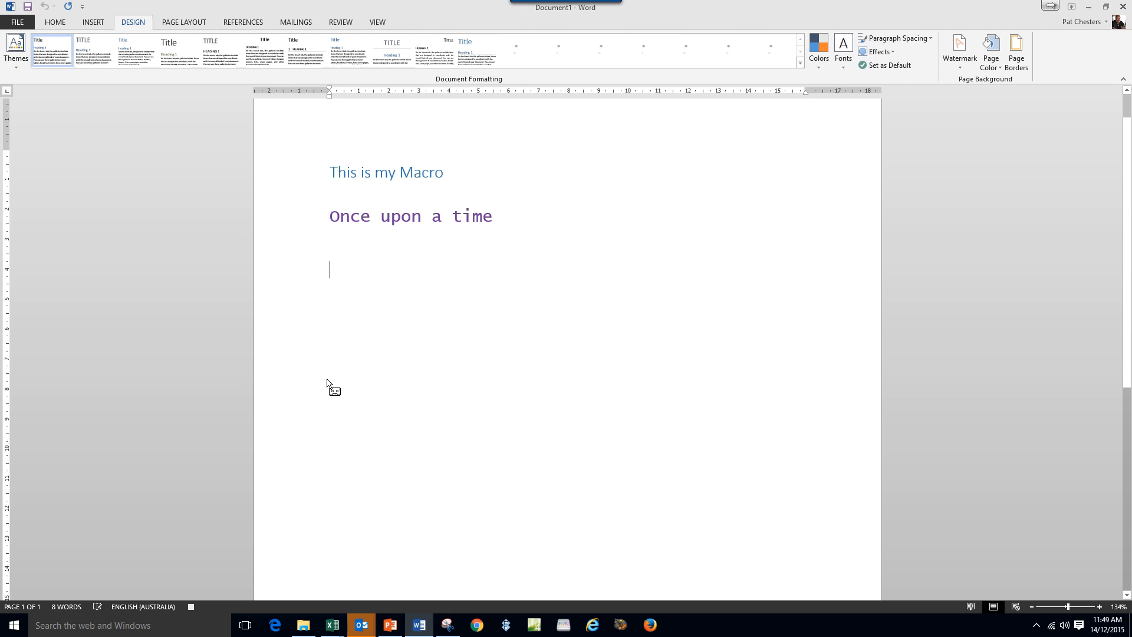
Apply the centred-title style set and the Green colour set on Design.
{"action": "left_click", "coordinate": [391, 48]}
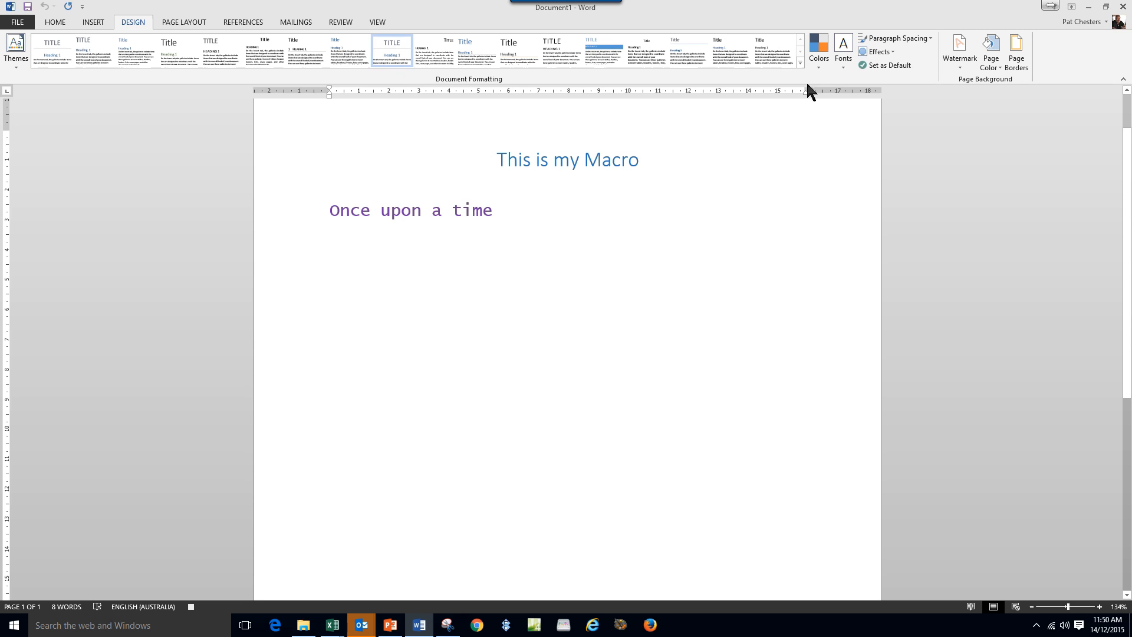
{"action": "left_click", "coordinate": [817, 59]}
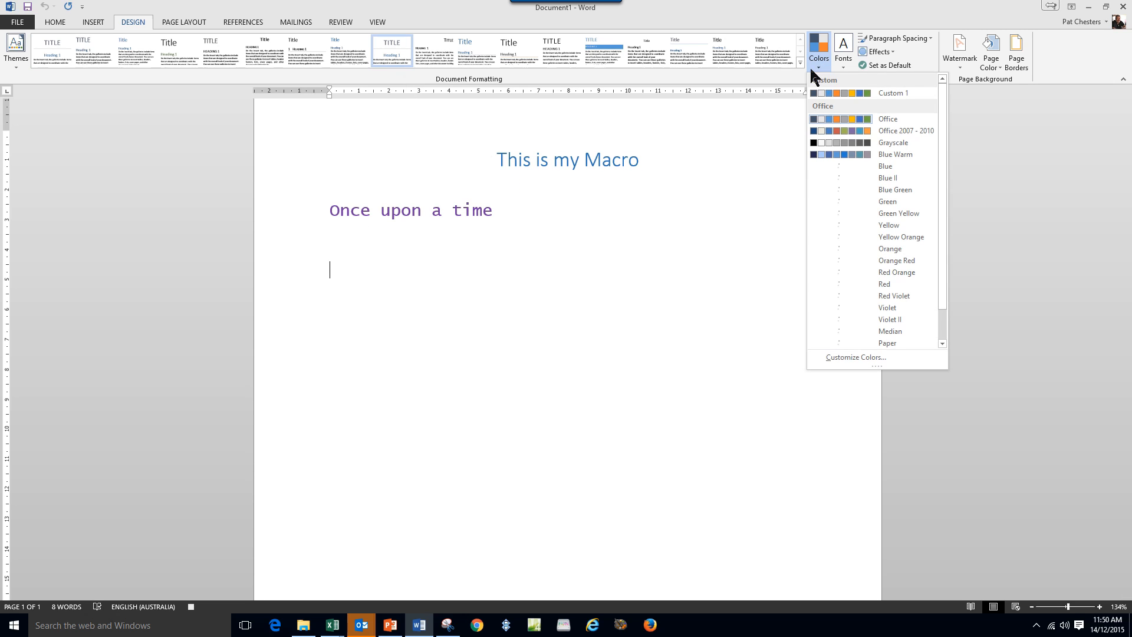
{"action": "left_click", "coordinate": [860, 202]}
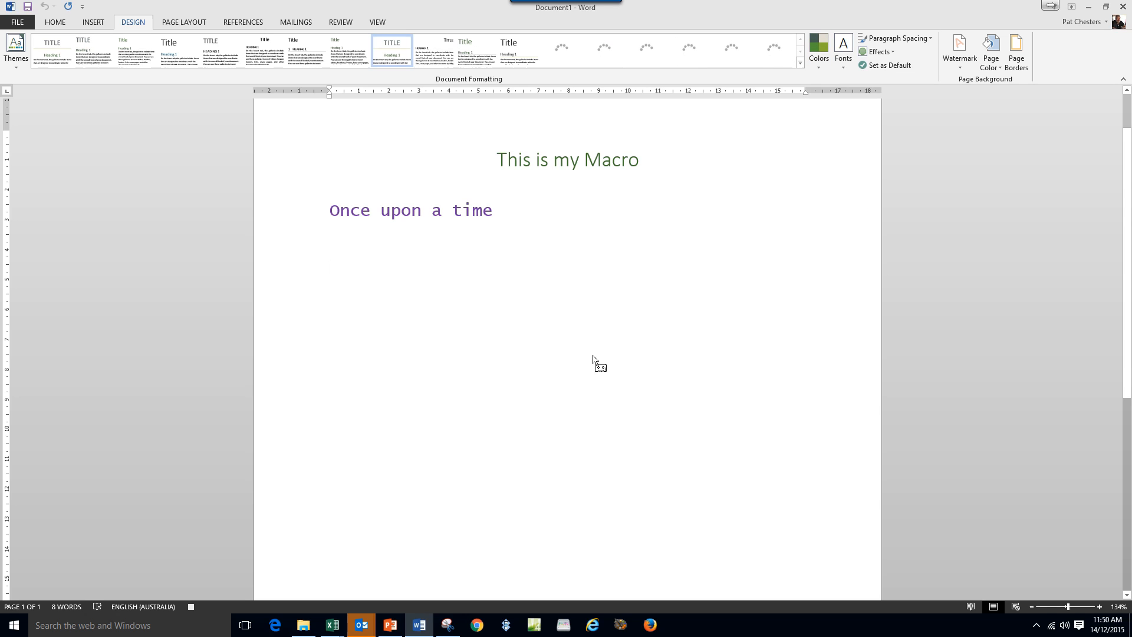
Stop recording the Me1 macro from View > Macros.
{"action": "left_click", "coordinate": [377, 23]}
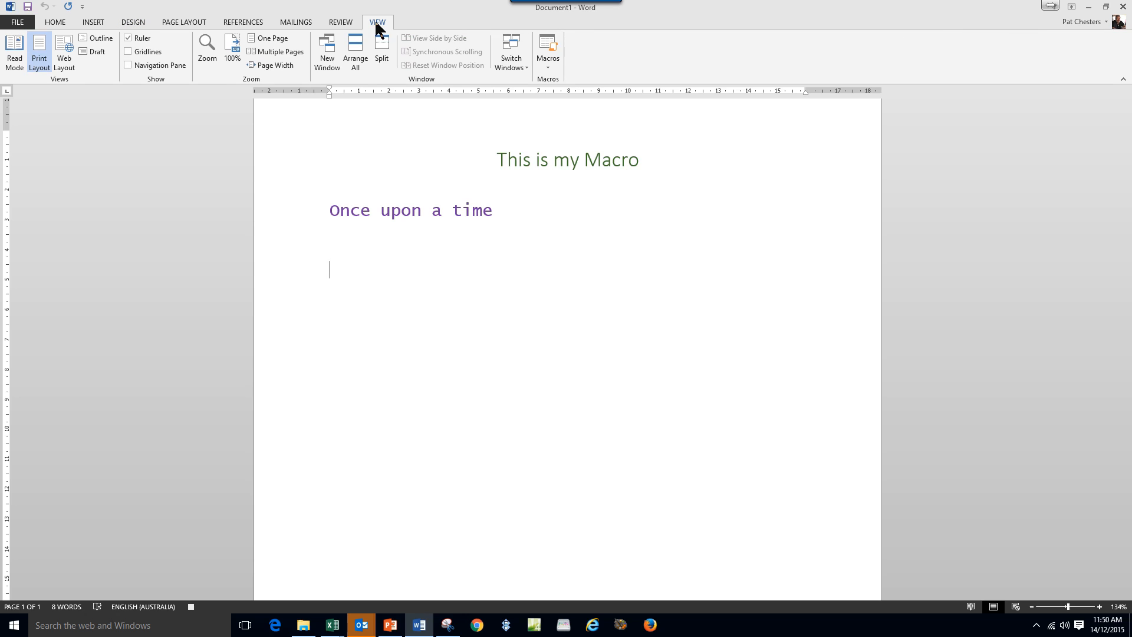
{"action": "left_click", "coordinate": [551, 68]}
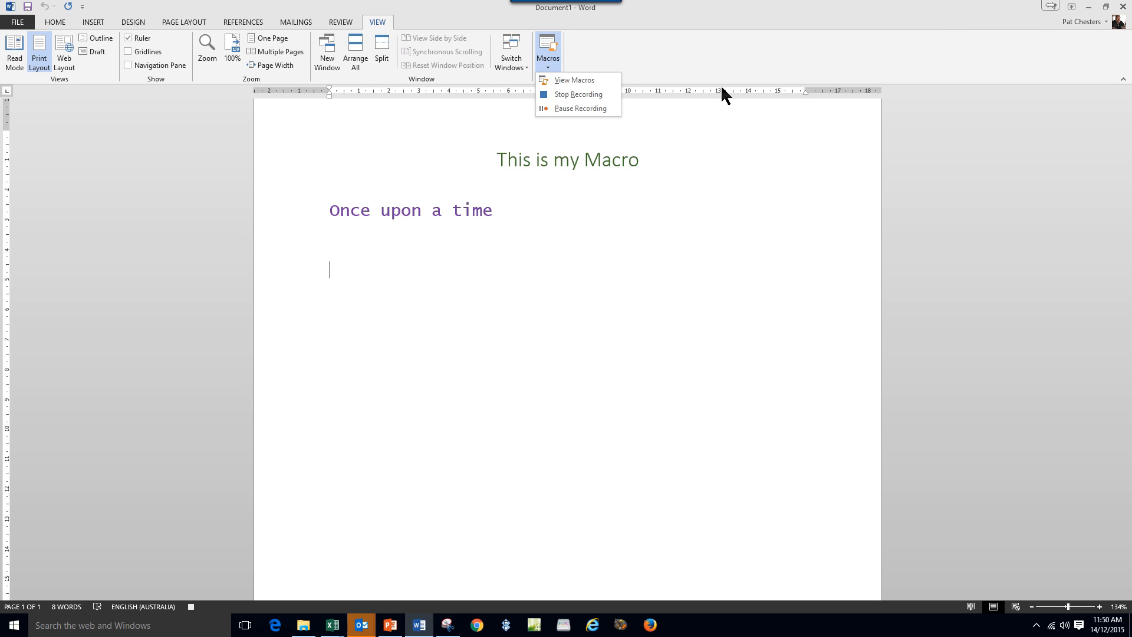
{"action": "left_click", "coordinate": [584, 96]}
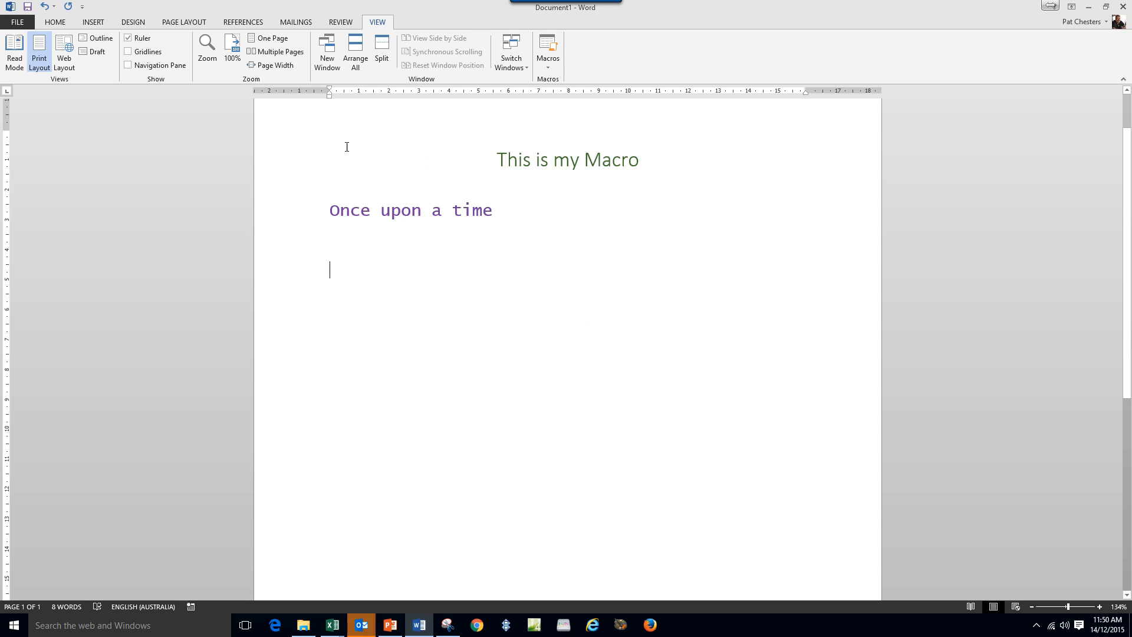
Delete all text on the page and open the Me1 macro's code for editing.
{"action": "left_click_drag", "start_coordinate": [263, 152], "coordinate": [263, 266]}
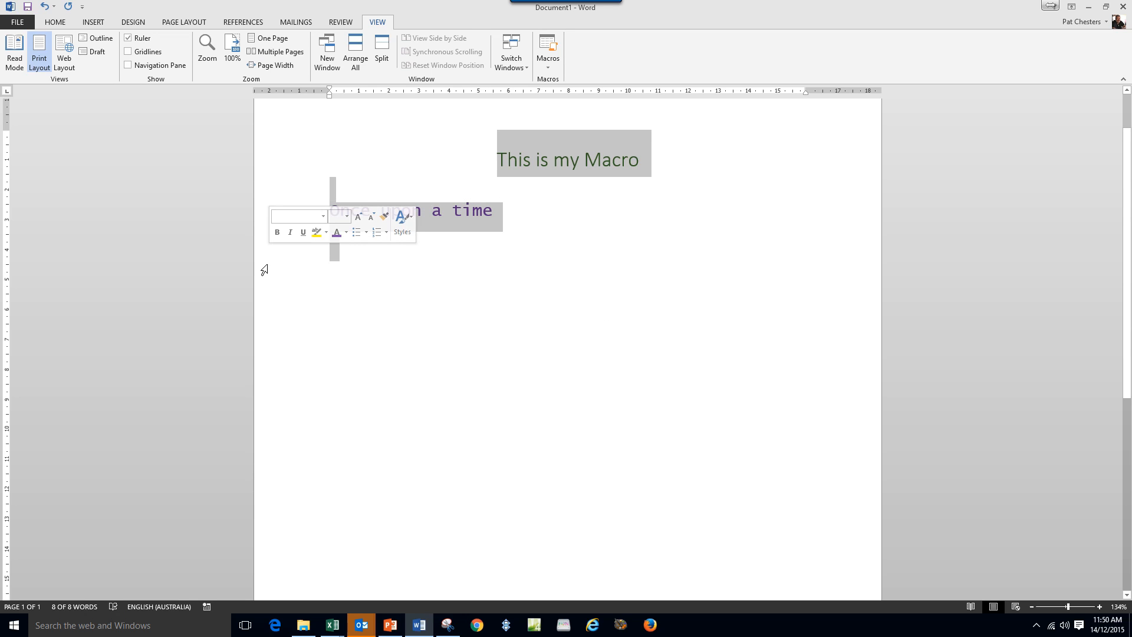
{"action": "key", "text": "Delete"}
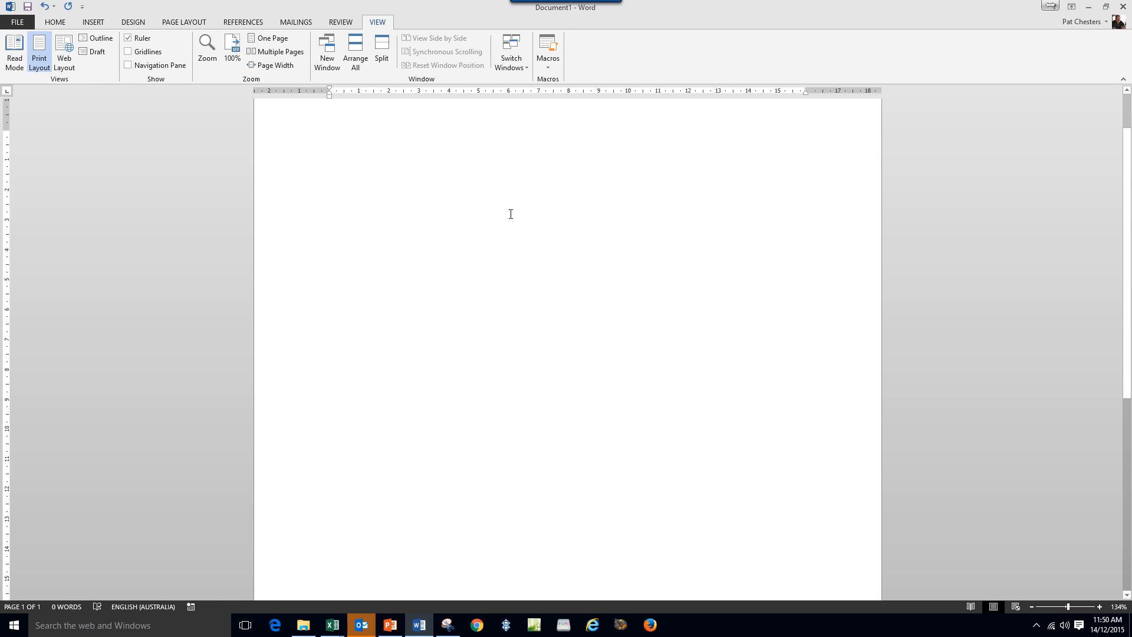
{"action": "left_click", "coordinate": [547, 61]}
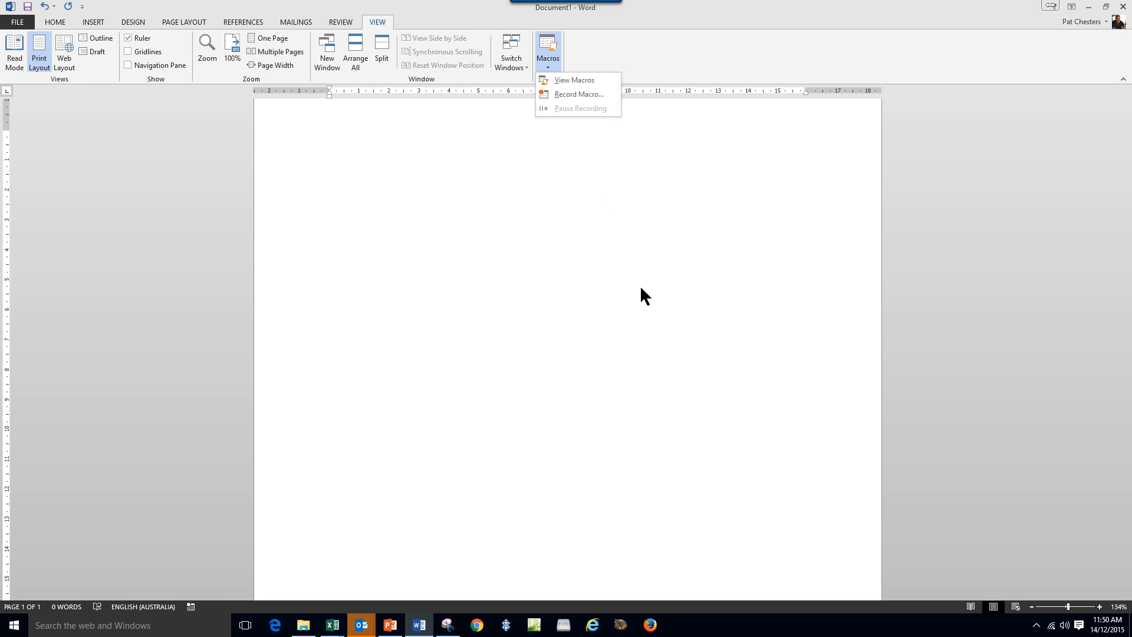
{"action": "left_click", "coordinate": [592, 80]}
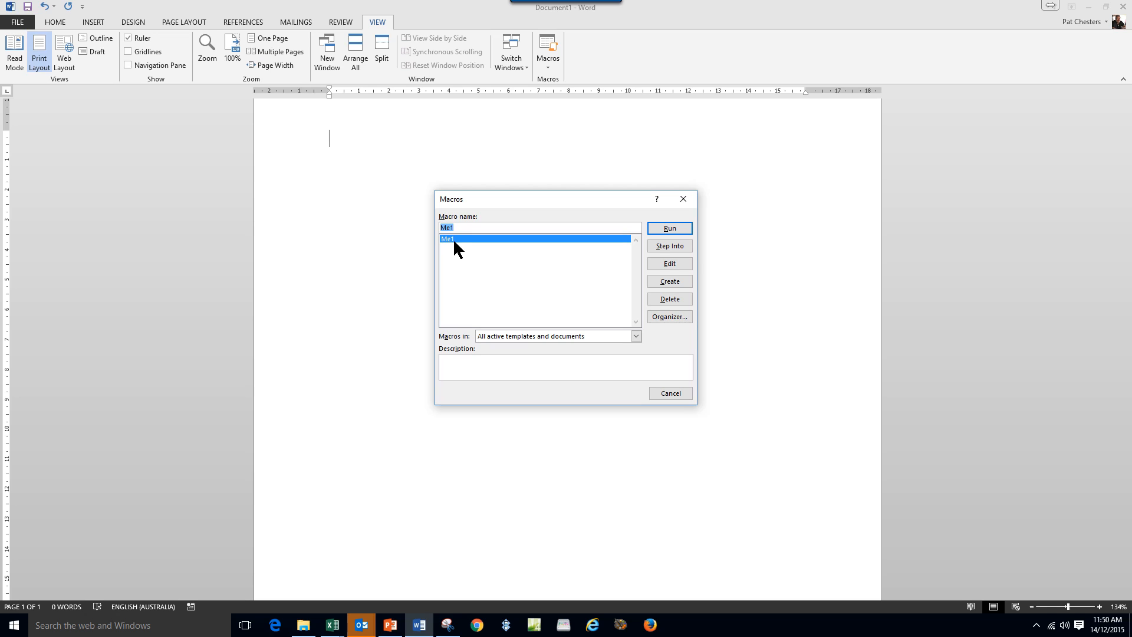
{"action": "left_click", "coordinate": [676, 264]}
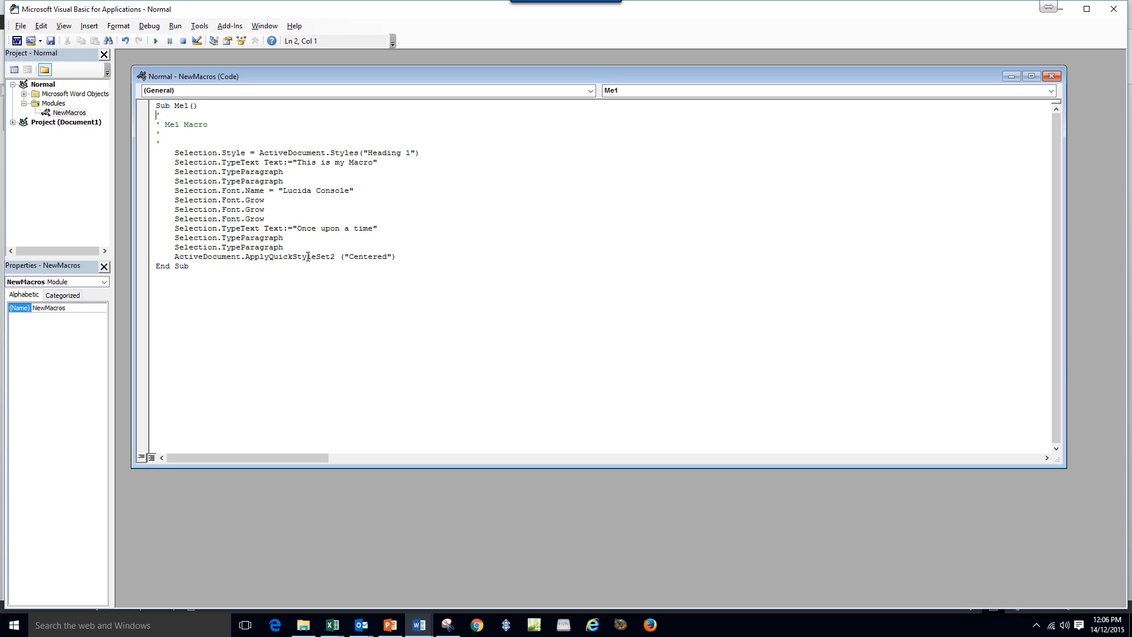
Append ', there was 3 bears' to the TypeText line, save, and close VBA.
{"action": "left_click", "coordinate": [374, 229]}
{"action": "type", "text": ", there was 3 bears"}
{"action": "left_click", "coordinate": [50, 42]}
{"action": "left_click", "coordinate": [1115, 9]}
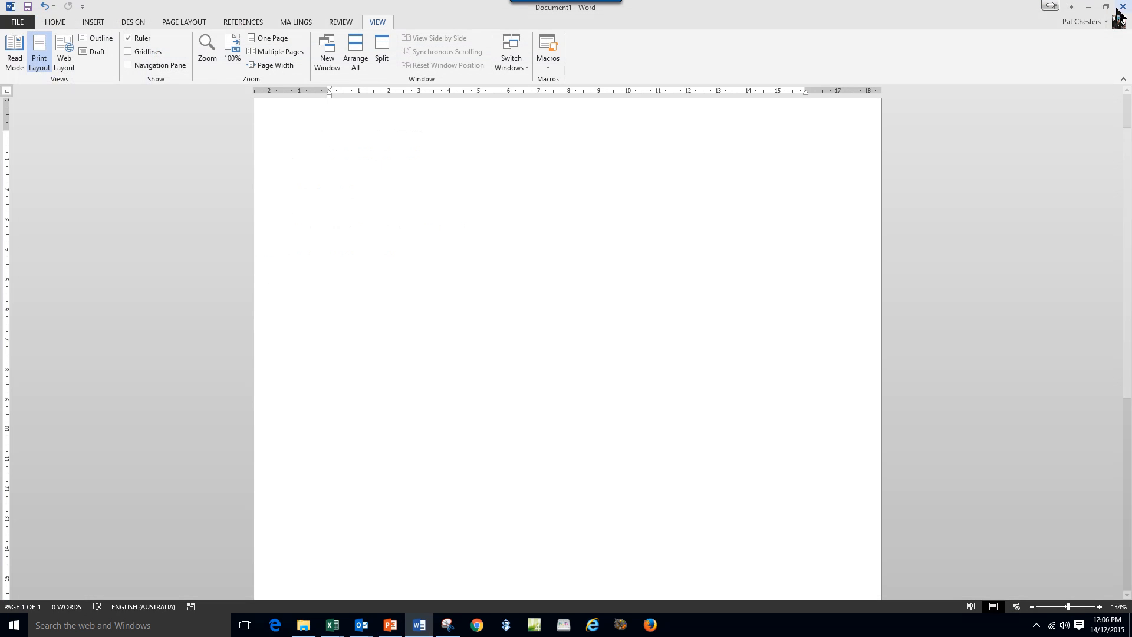
Run Me1 with Ctrl+M, delete its output, run it again, then close File Explorer.
{"action": "scroll", "coordinate": [532, 293], "scroll_direction": "up", "scroll_amount": 1}
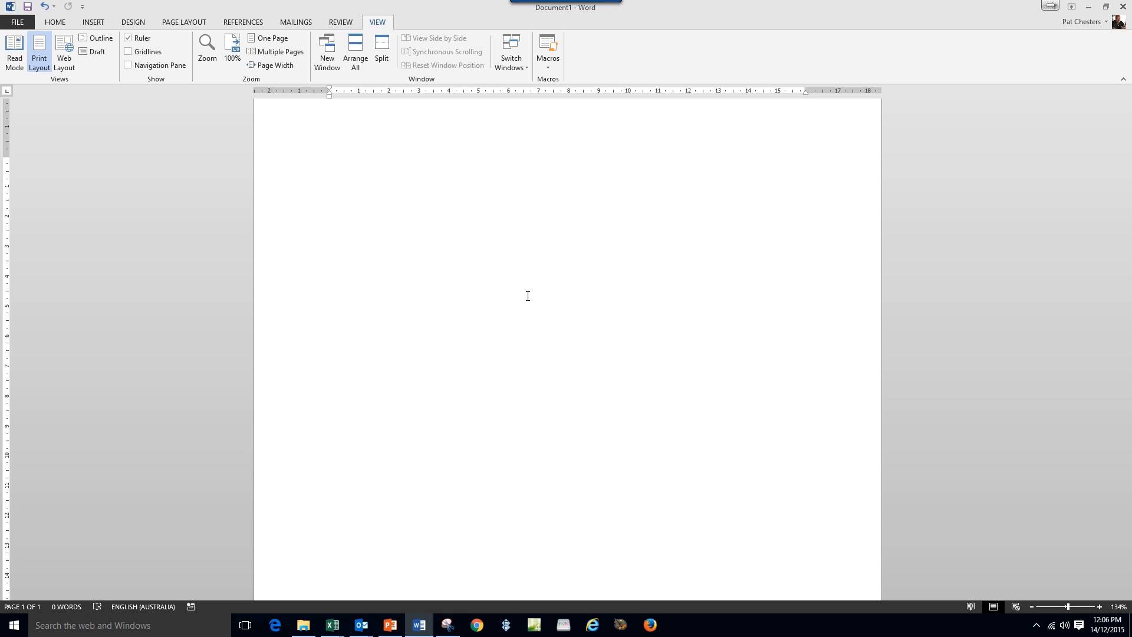
{"action": "key", "text": "ctrl+m"}
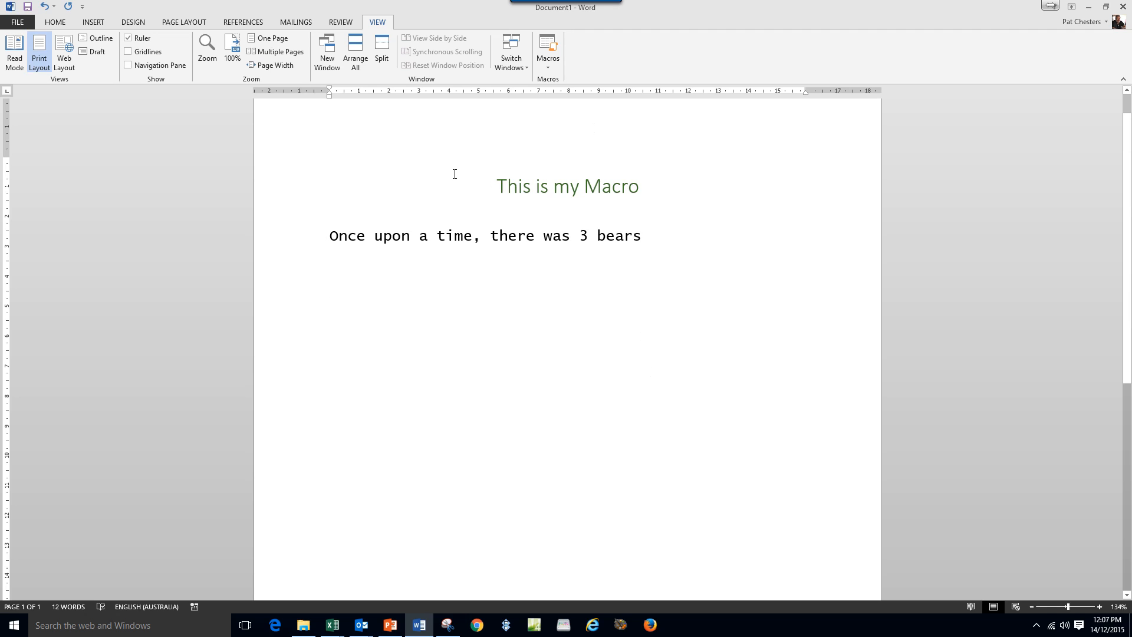
{"action": "left_click_drag", "start_coordinate": [455, 174], "coordinate": [626, 306]}
{"action": "key", "text": "Delete"}
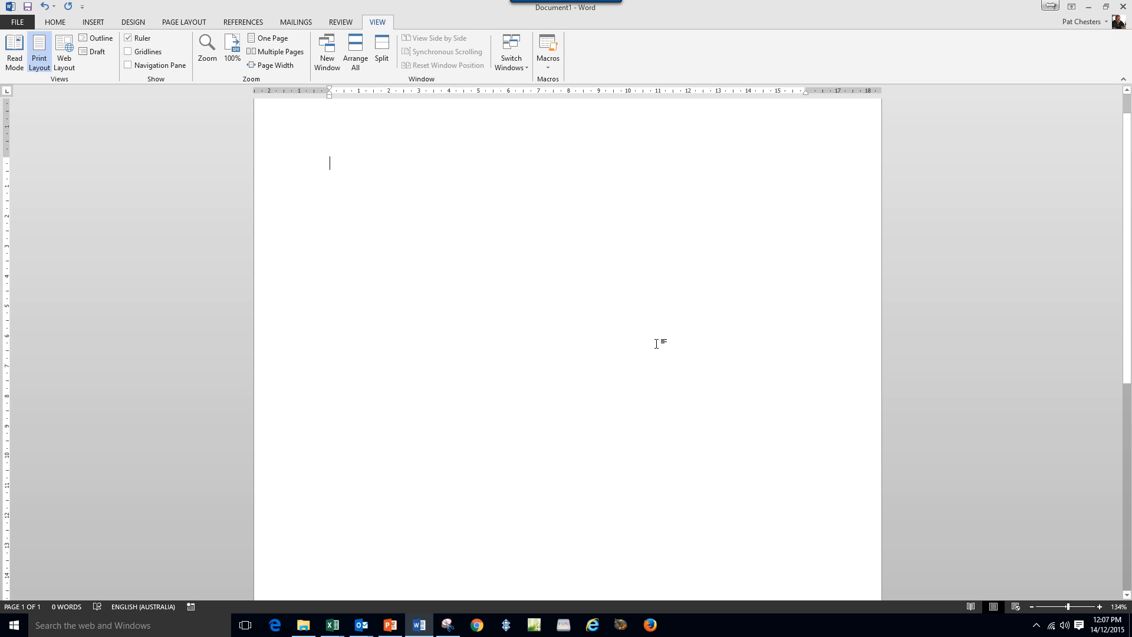
{"action": "key", "text": "ctrl+m"}
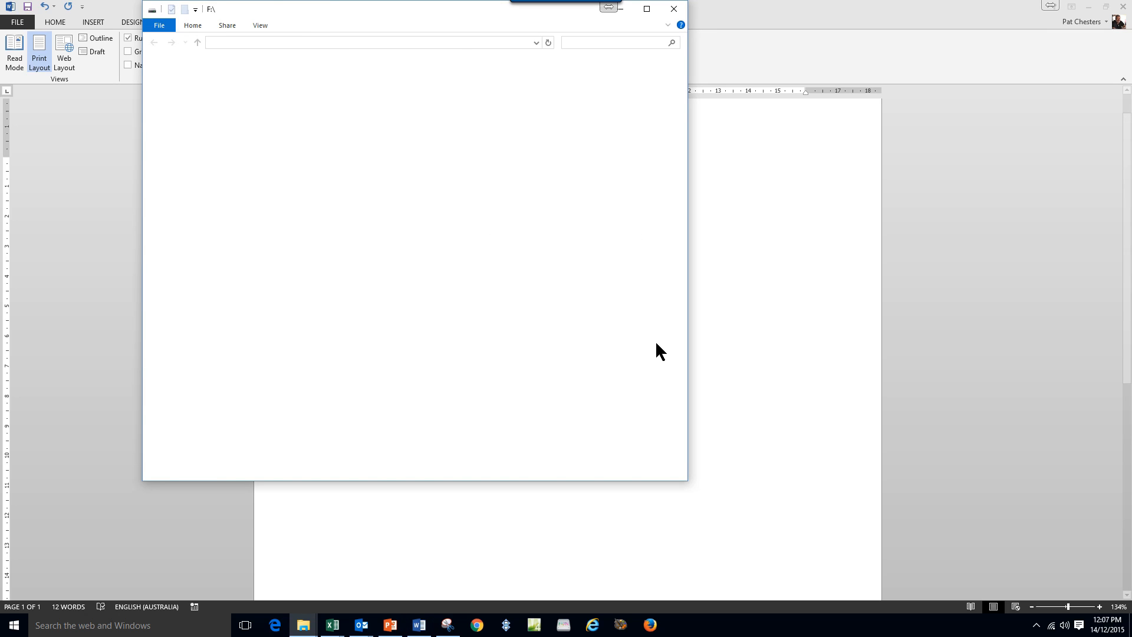
{"action": "left_click", "coordinate": [675, 9]}
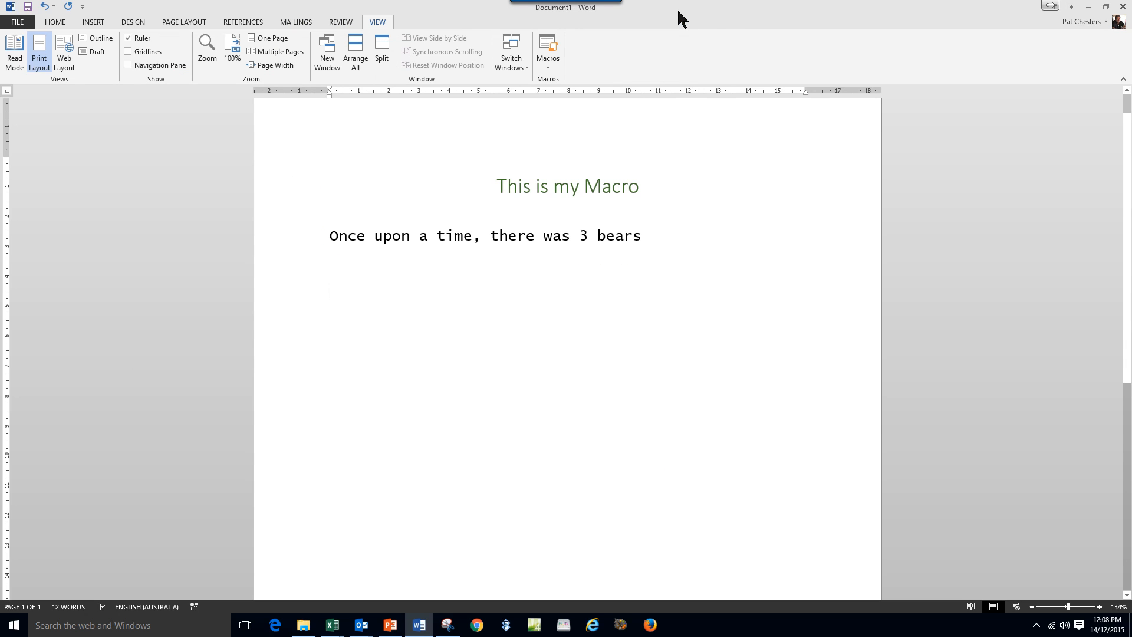